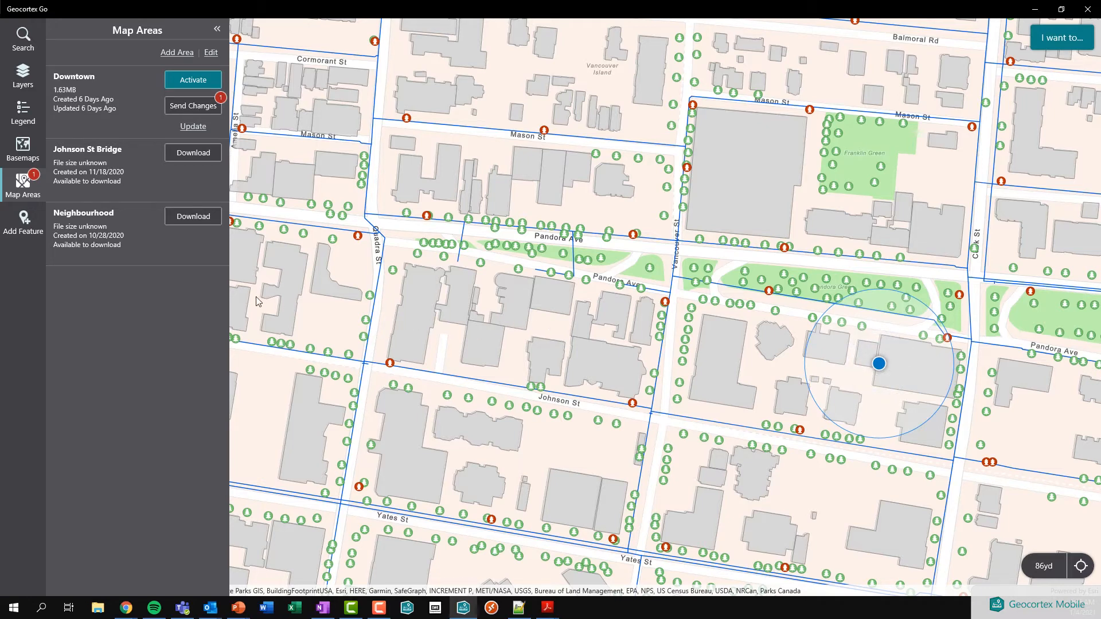
left_click(177, 54)
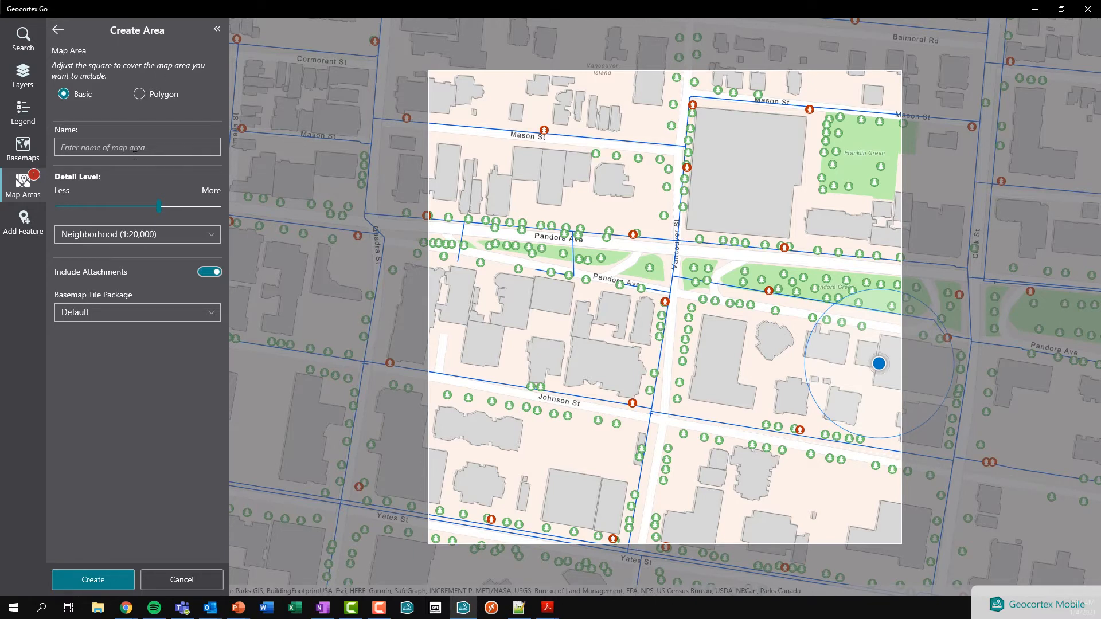
left_click_drag(625, 375, 470, 342)
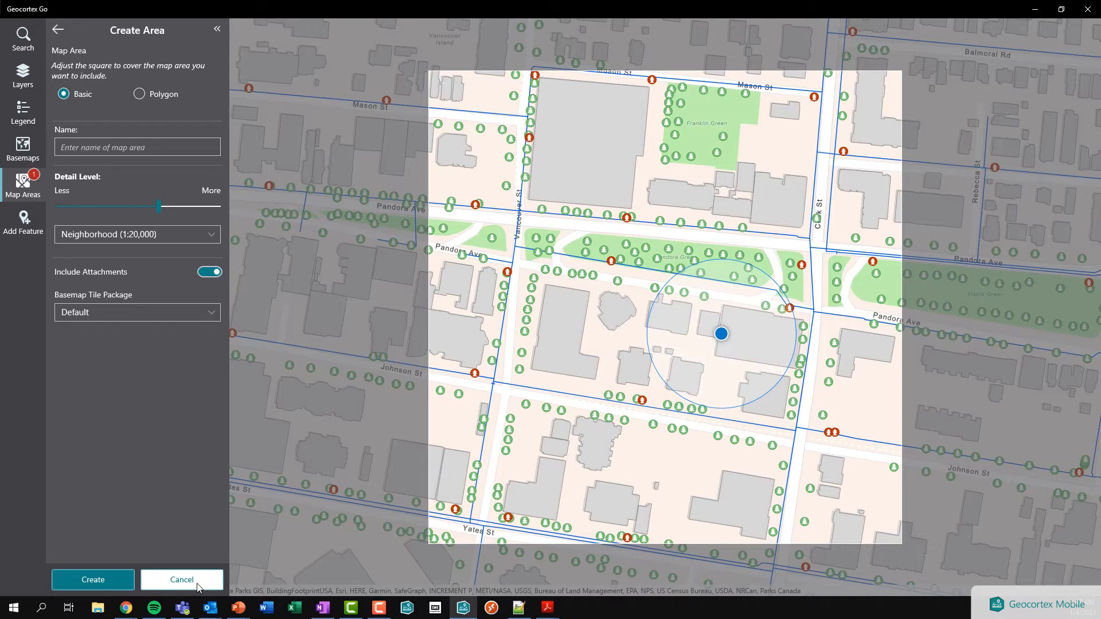
left_click(182, 580)
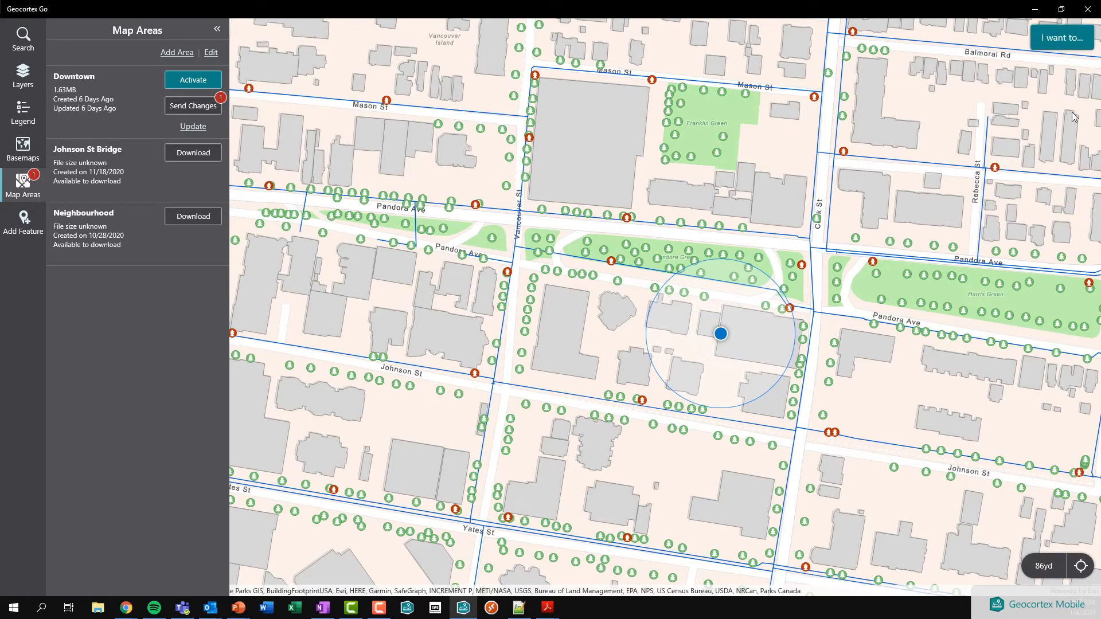
Step: Launch Manage Map Areas from 'I want to...' and submit it with Create selected
left_click(1054, 41)
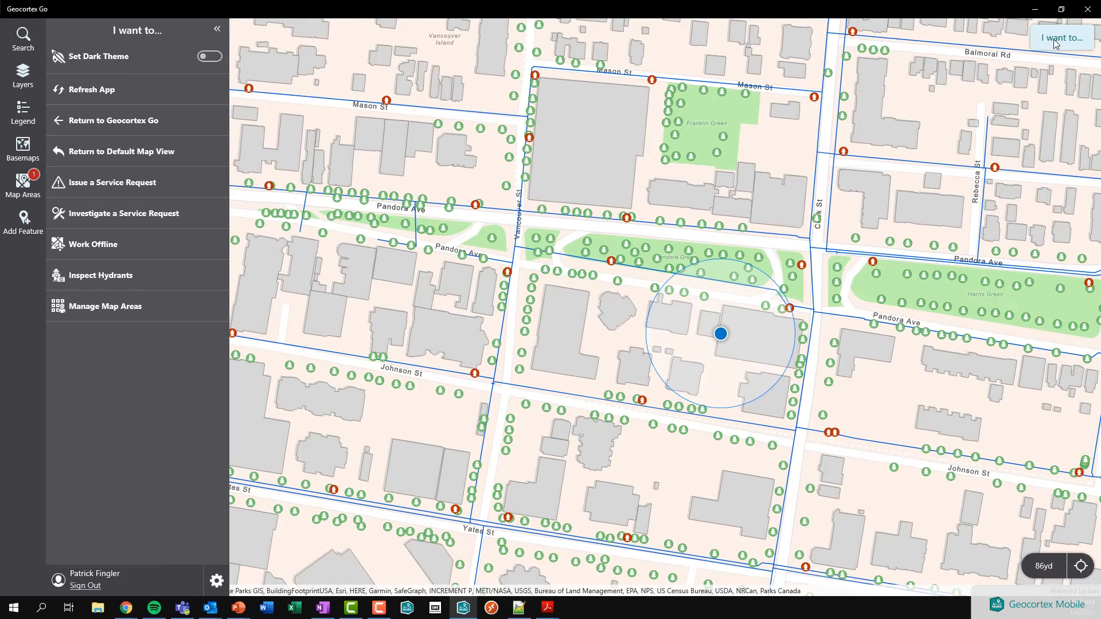
left_click(135, 305)
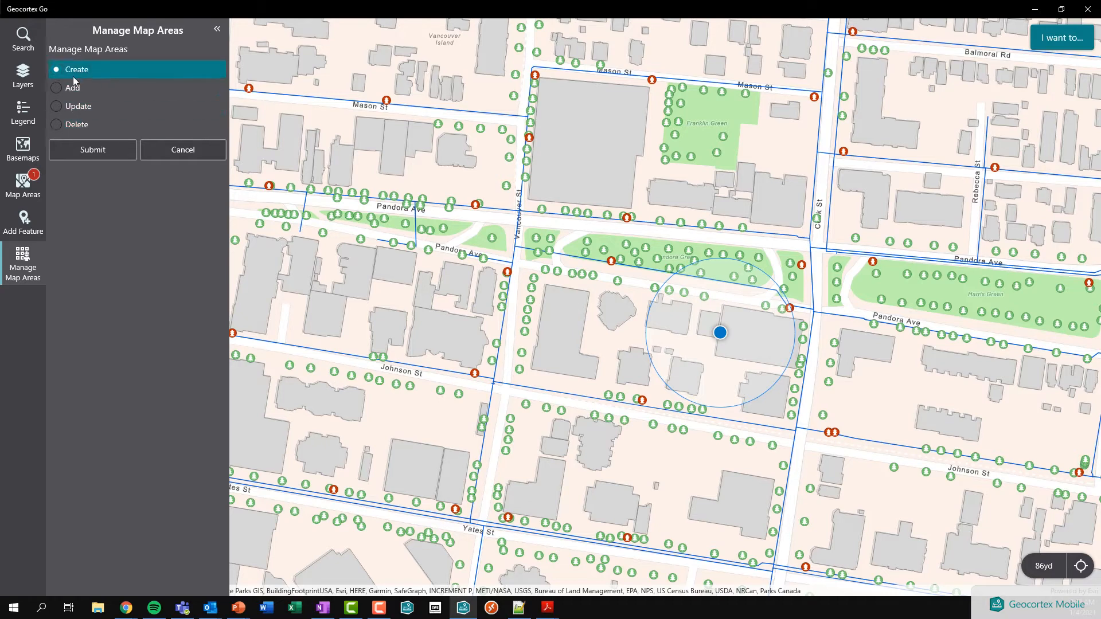
left_click(93, 154)
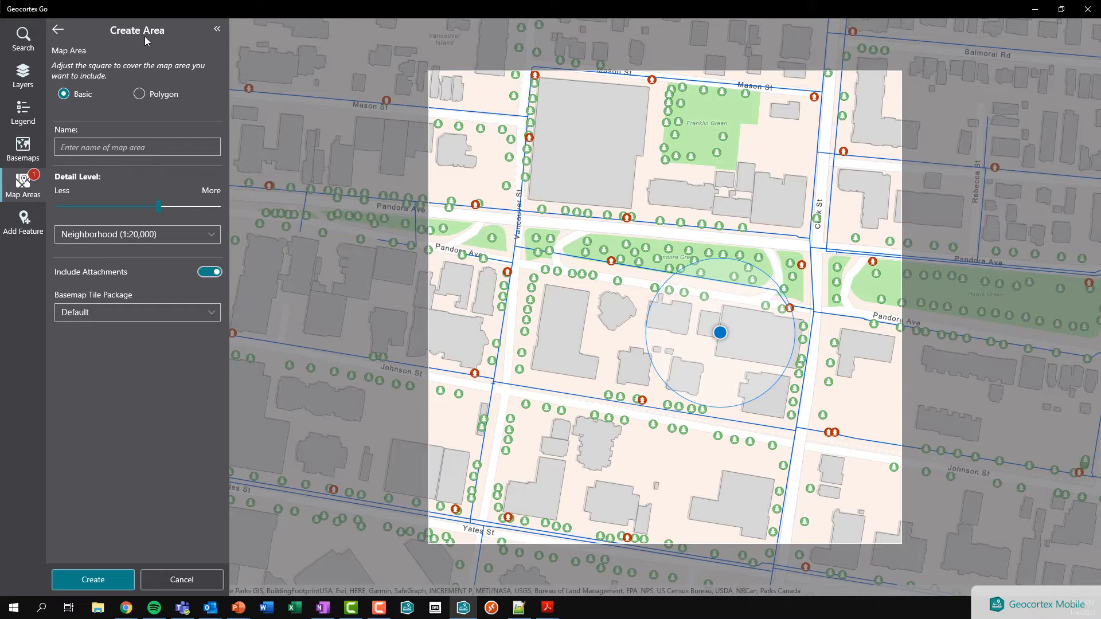
Step: In the workflow designer, review the Display Form step's radio group and Submit/Cancel buttons
key("alt+Tab")
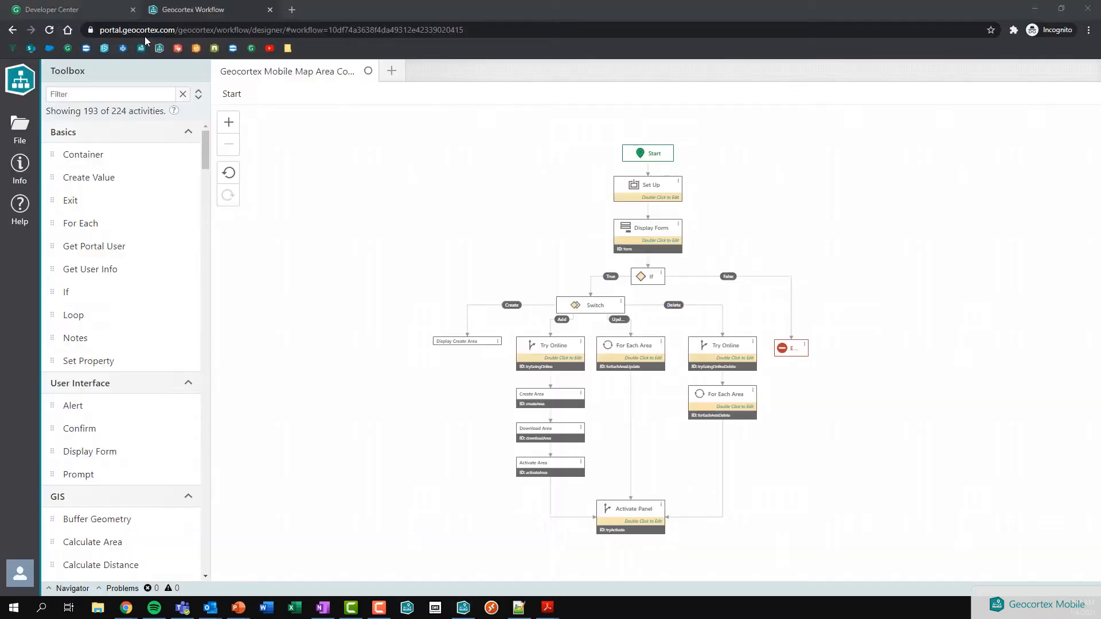
left_click_drag(325, 299, 315, 293)
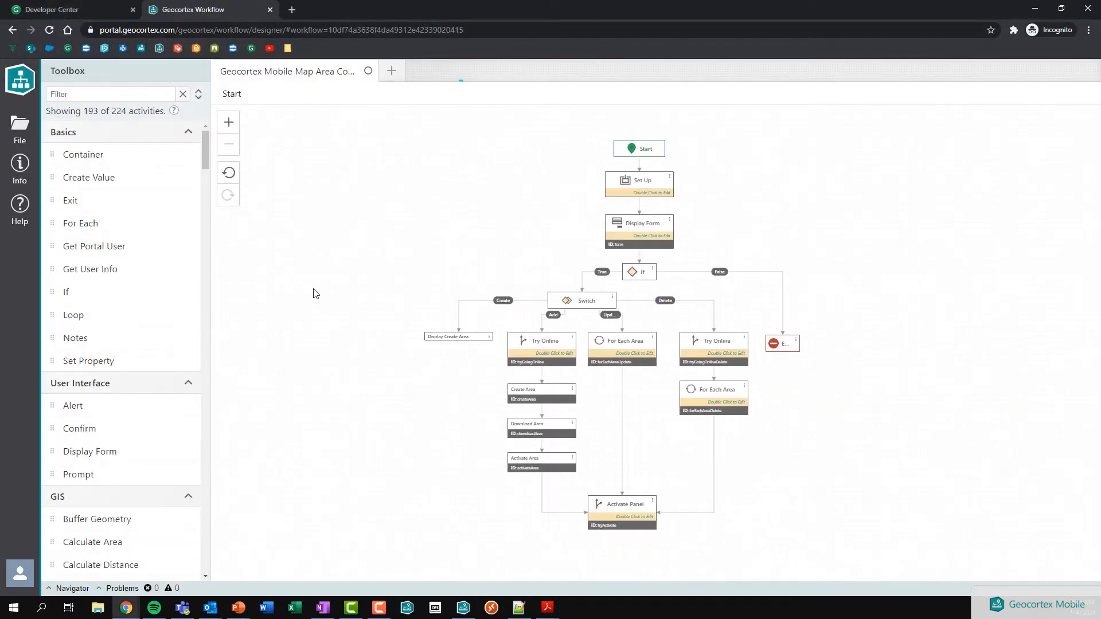
double_click(645, 240)
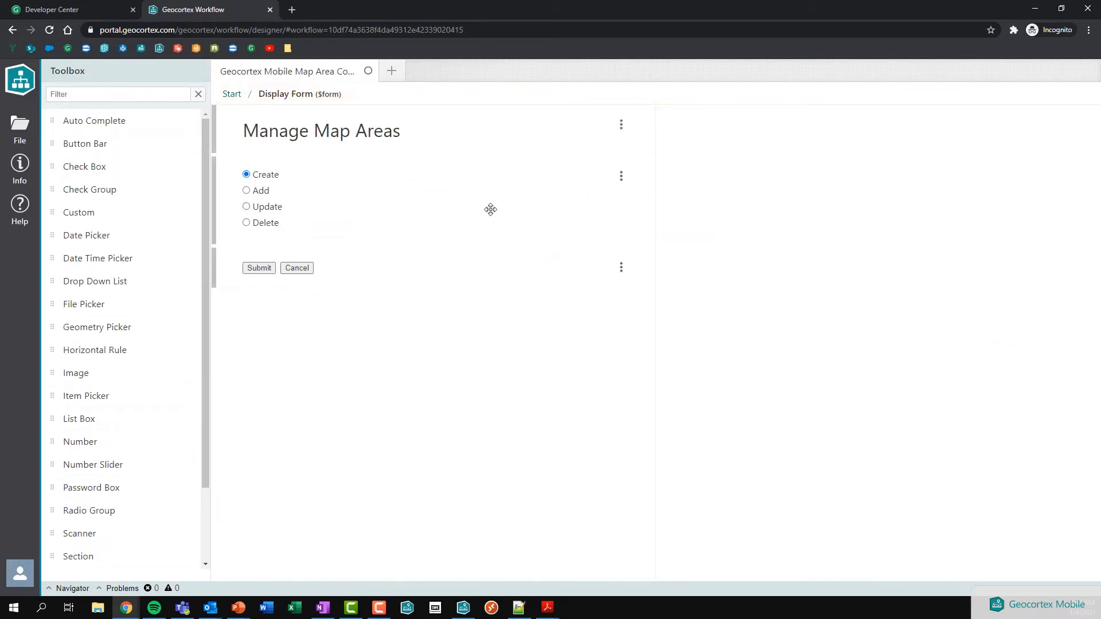
left_click(269, 189)
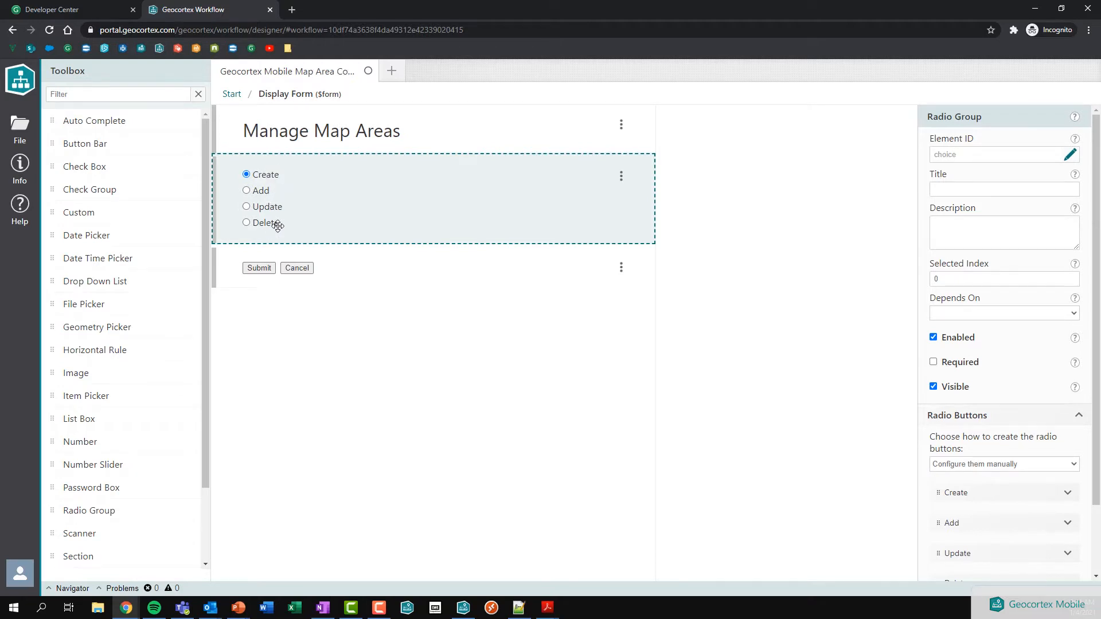
left_click(320, 281)
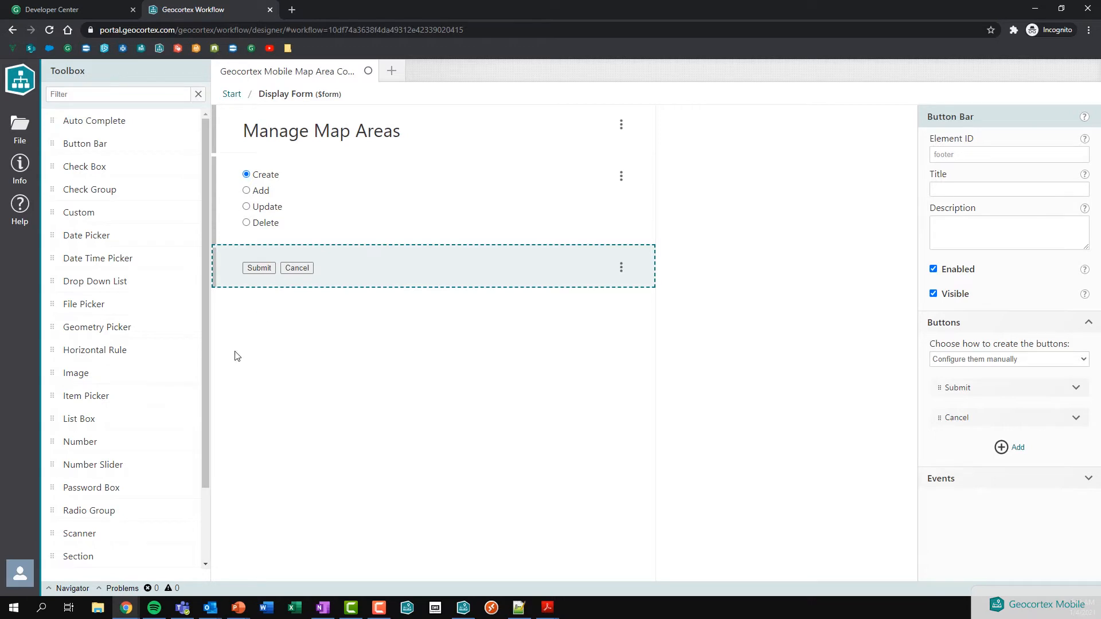
Step: Back on the top-level diagram, inspect the If condition, Switch expression and Create branch
left_click(232, 94)
left_click(637, 275)
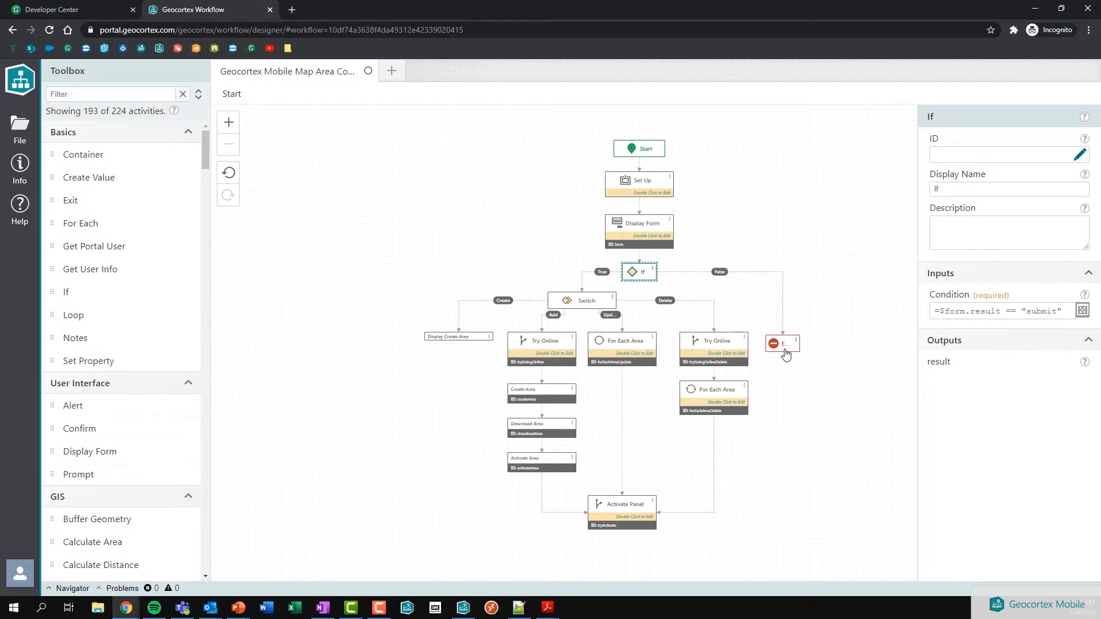
left_click(581, 306)
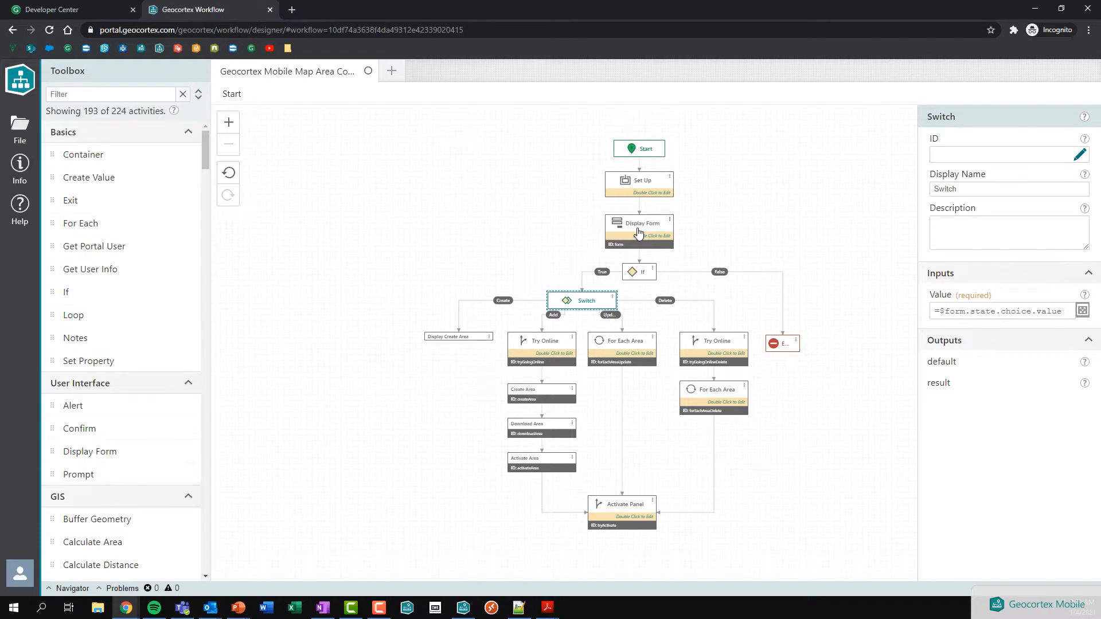
left_click(501, 304)
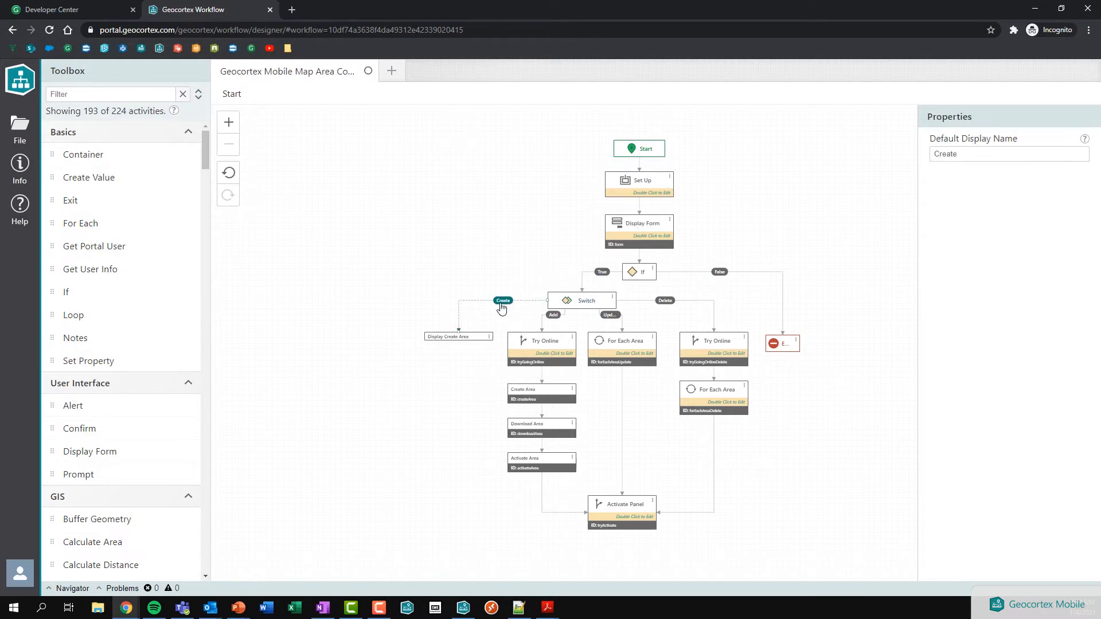
Step: Inspect the Display Create Area step's offline.display-create-area command and parameter, then go to Developer Center
left_click(459, 338)
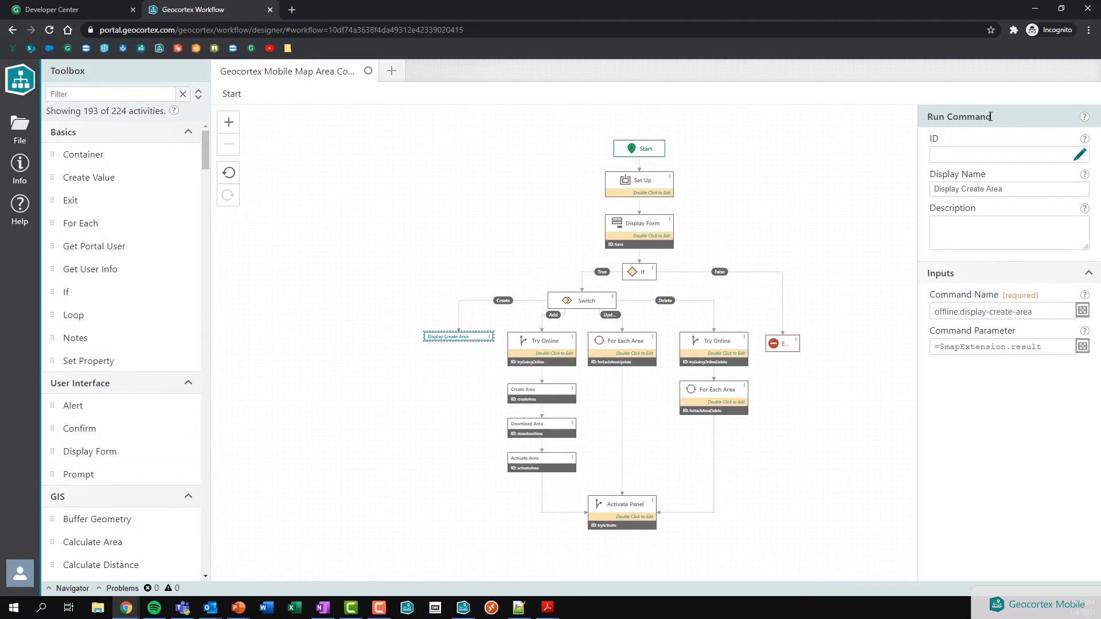
left_click_drag(936, 312, 1038, 313)
left_click(1039, 313)
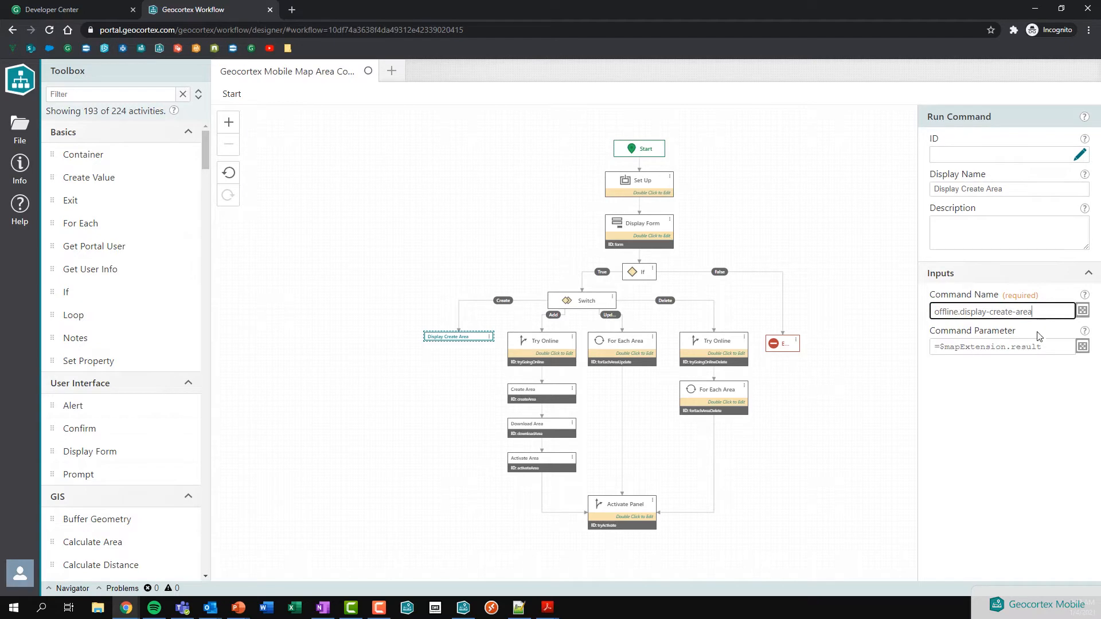
left_click(946, 348)
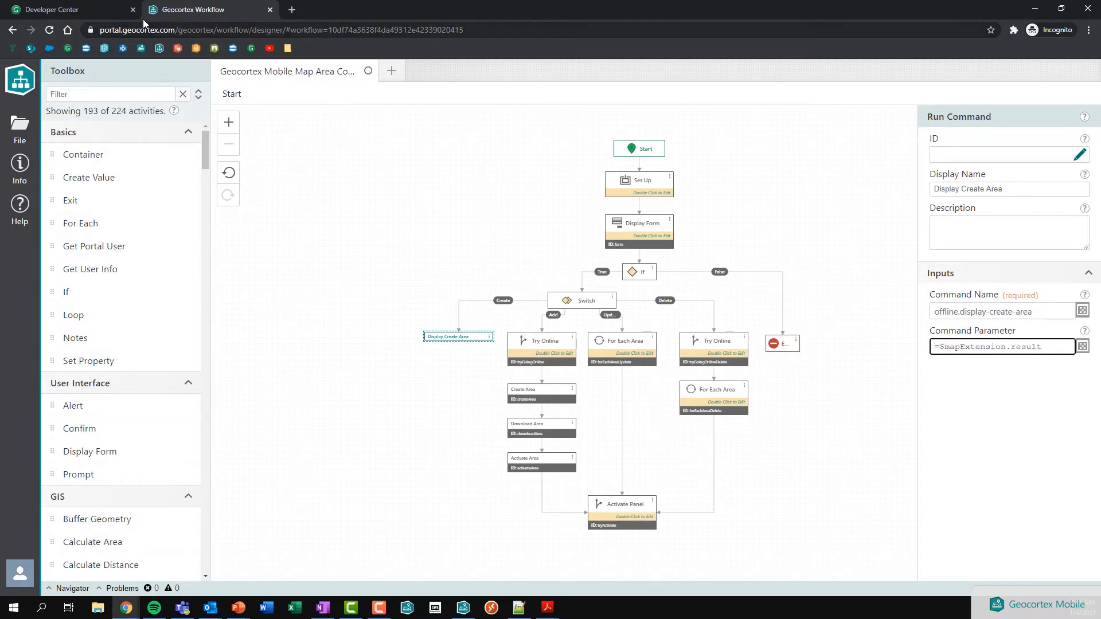
left_click(95, 17)
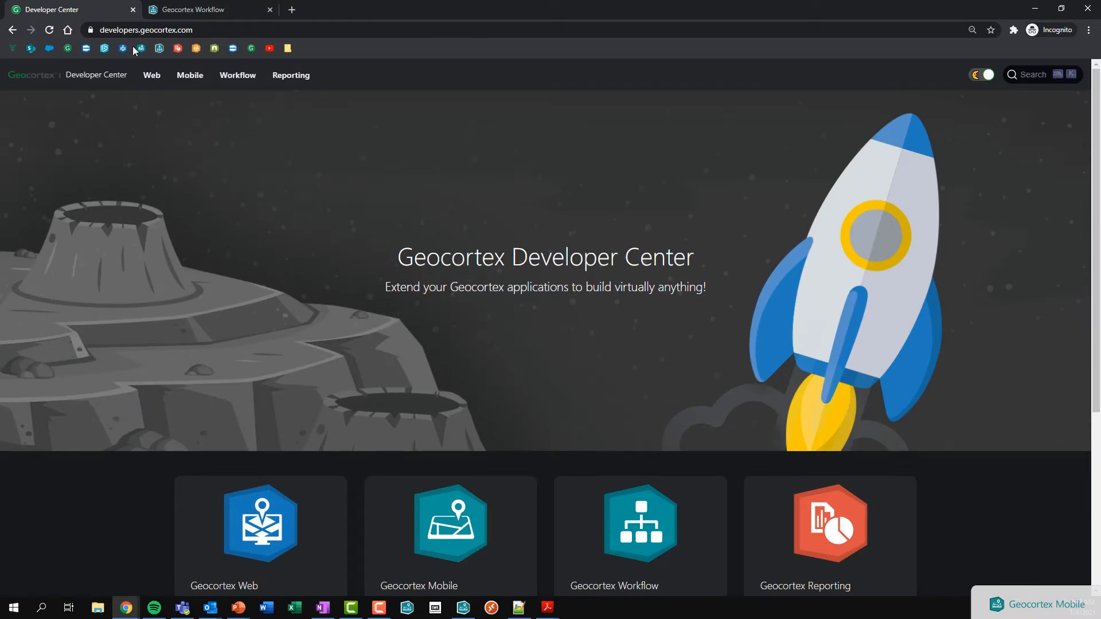
Step: Open the Geocortex Mobile docs at API > Commands, Operations and Events Reference
scroll(377, 335, "down", 2)
left_click(392, 369)
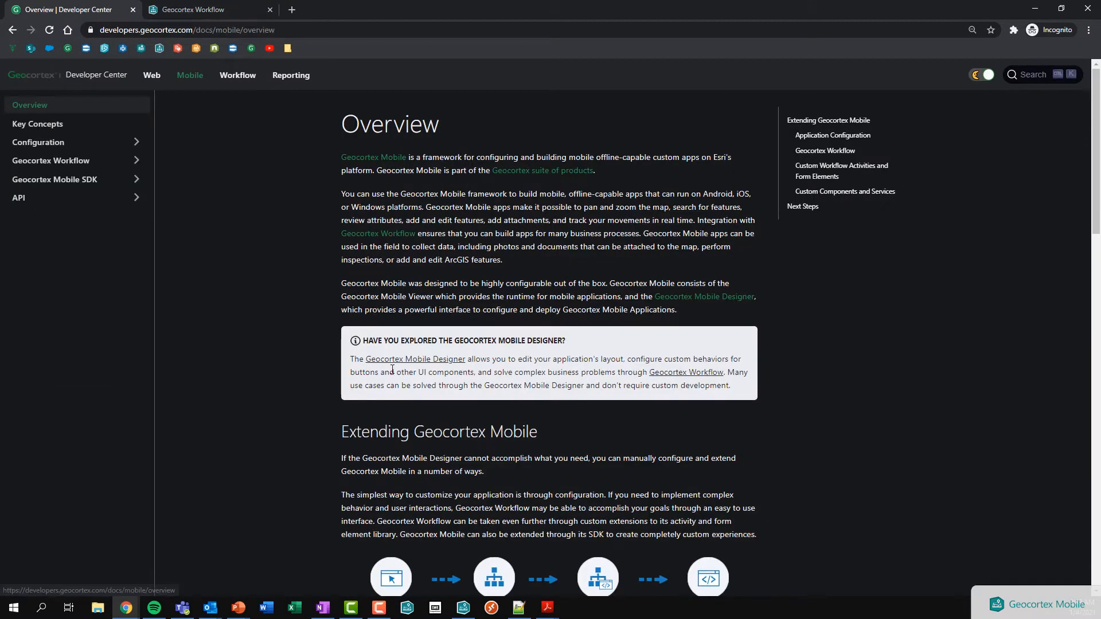
left_click(56, 198)
left_click(65, 218)
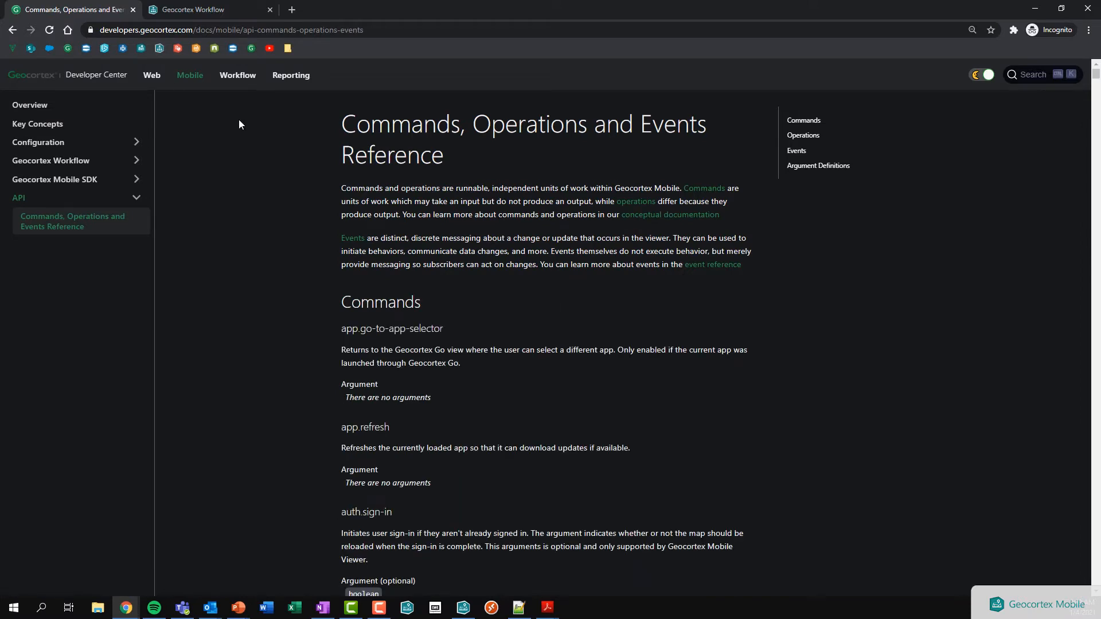
left_click(193, 9)
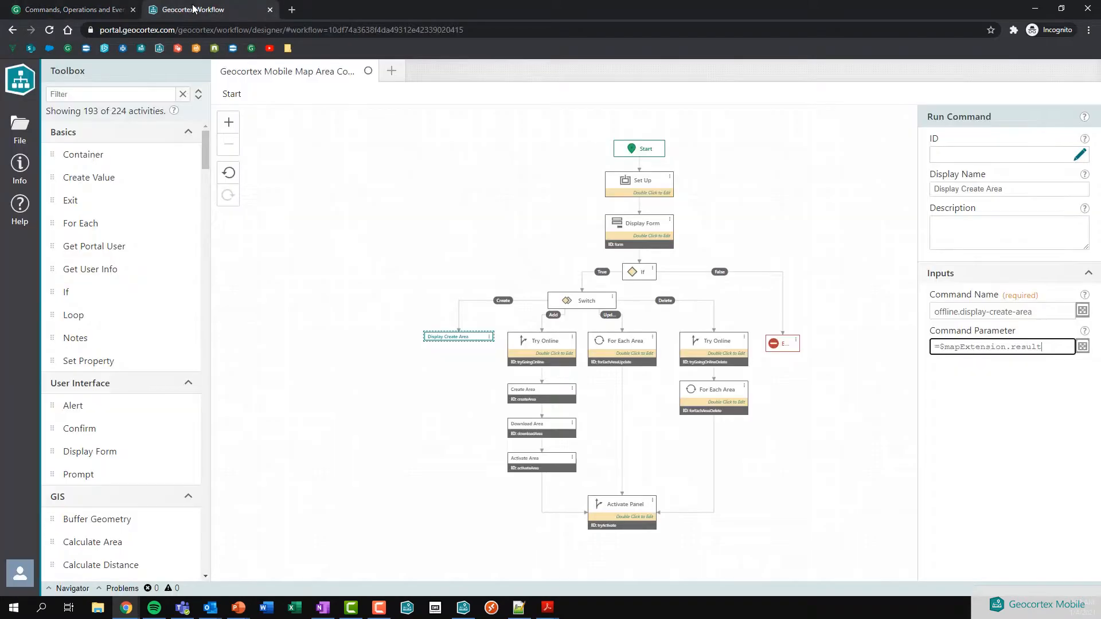
left_click(109, 9)
Step: Find 'display-create-area' and note its MapExtension argument, then return to the workflow designer
key("ctrl+f")
type("display")
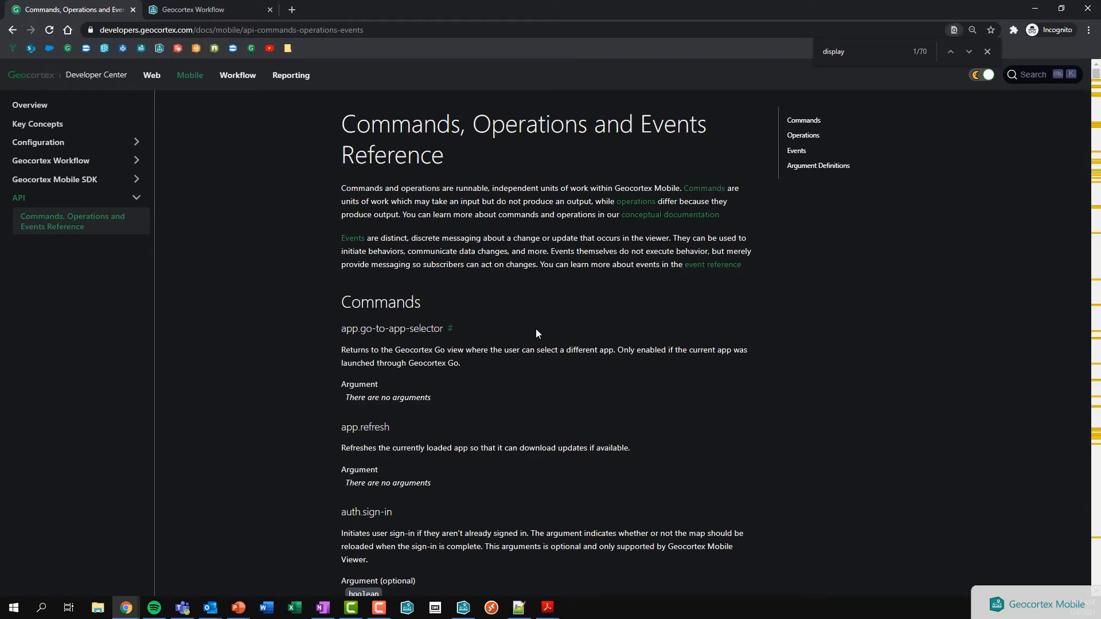
type("-create-area")
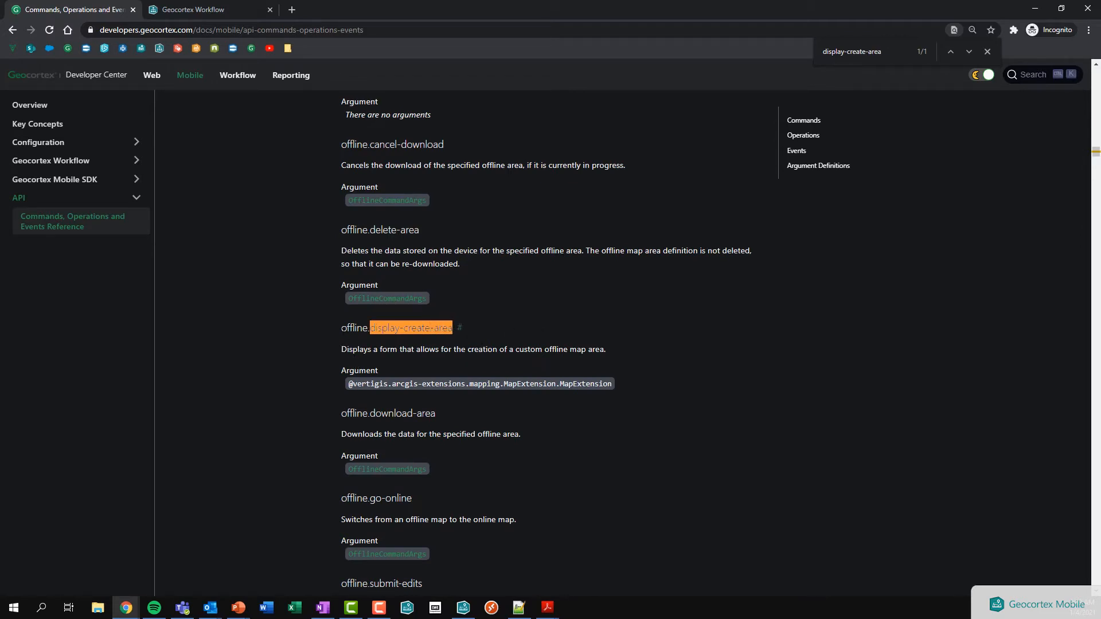
left_click_drag(350, 385, 612, 383)
left_click(611, 378)
left_click_drag(614, 383, 348, 389)
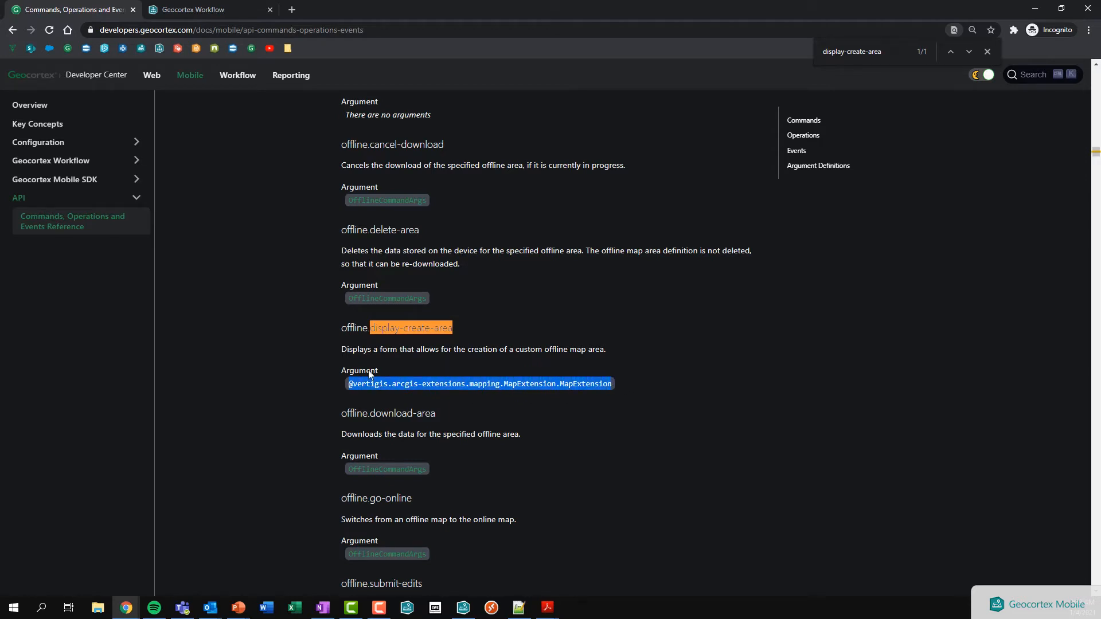
left_click(163, 11)
left_click(367, 219)
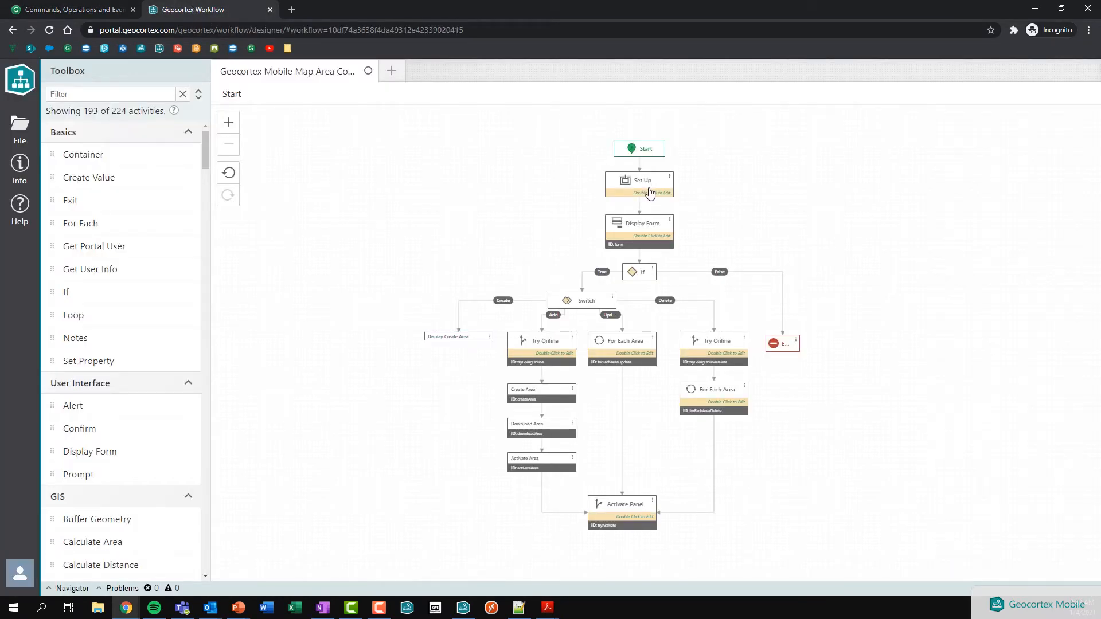
Step: Inside the Set Up container, examine the Get Map Extension step's map.mapExt expression
double_click(650, 192)
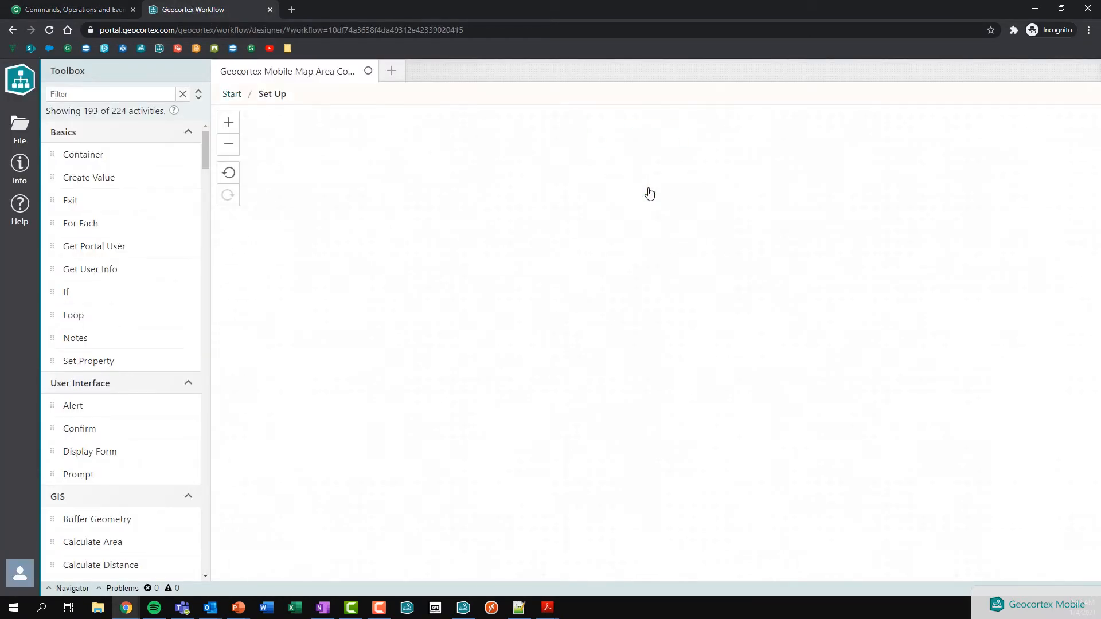
left_click(635, 221)
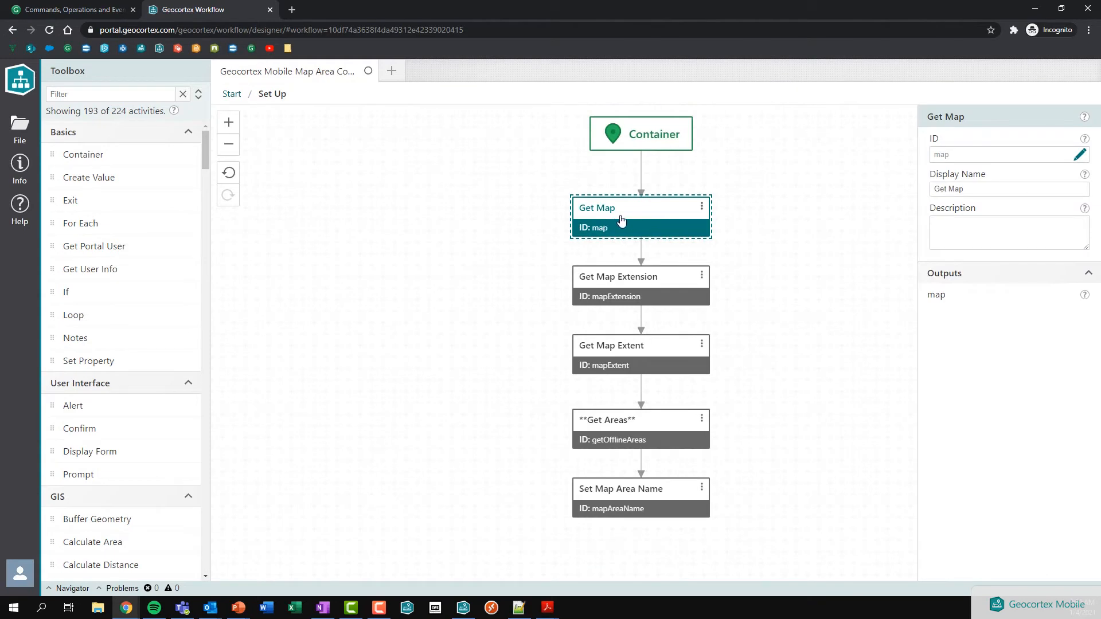
left_click(631, 287)
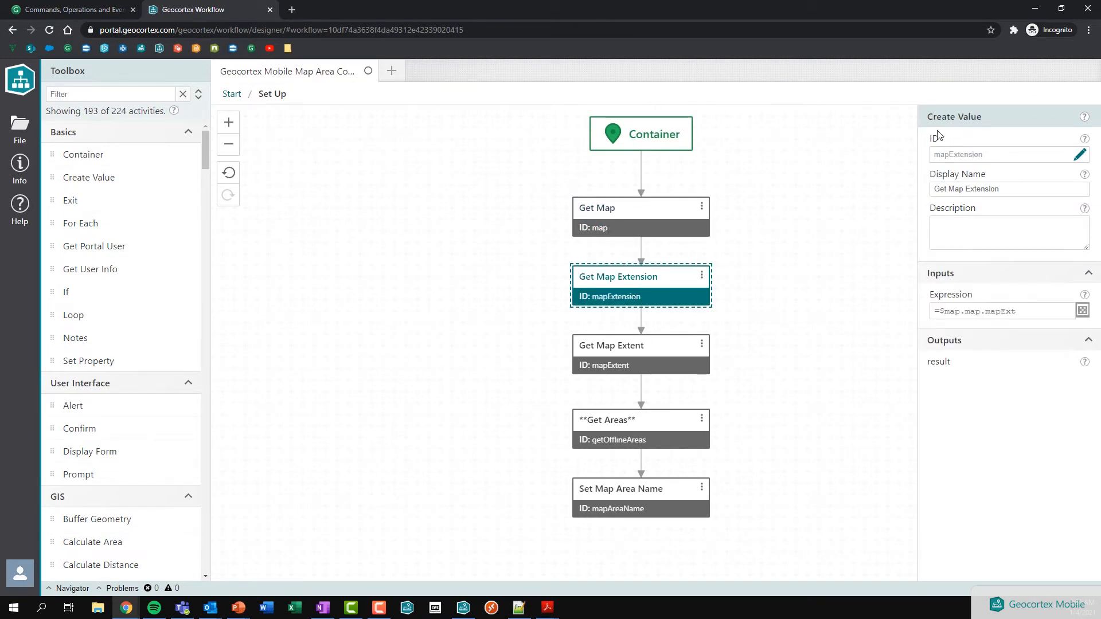
left_click_drag(924, 119, 993, 121)
left_click(960, 135)
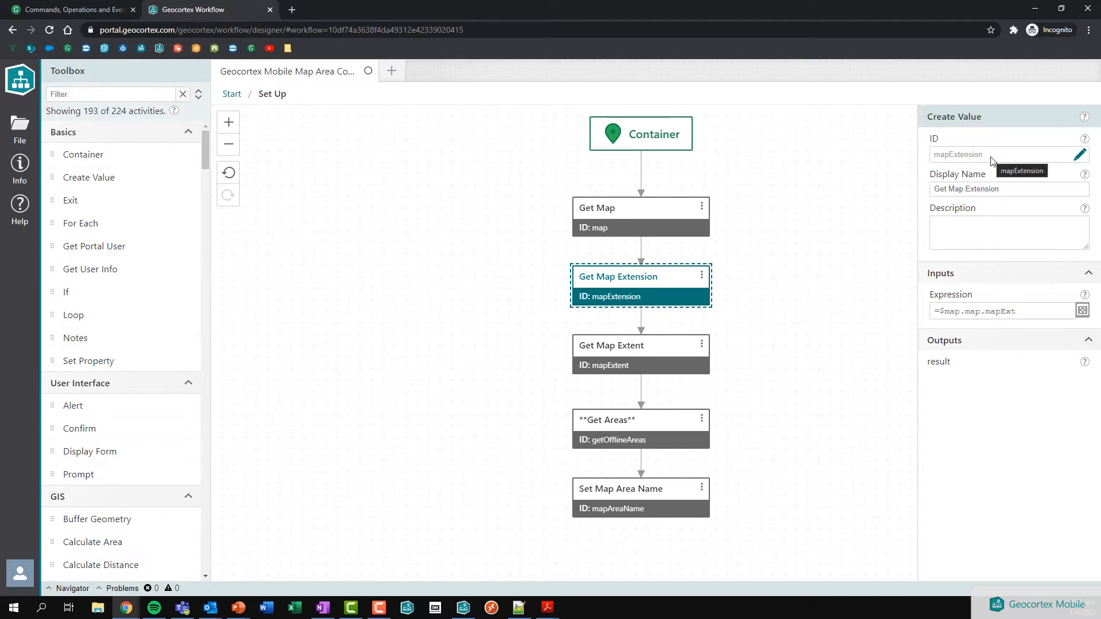
left_click(1028, 315)
left_click(967, 312)
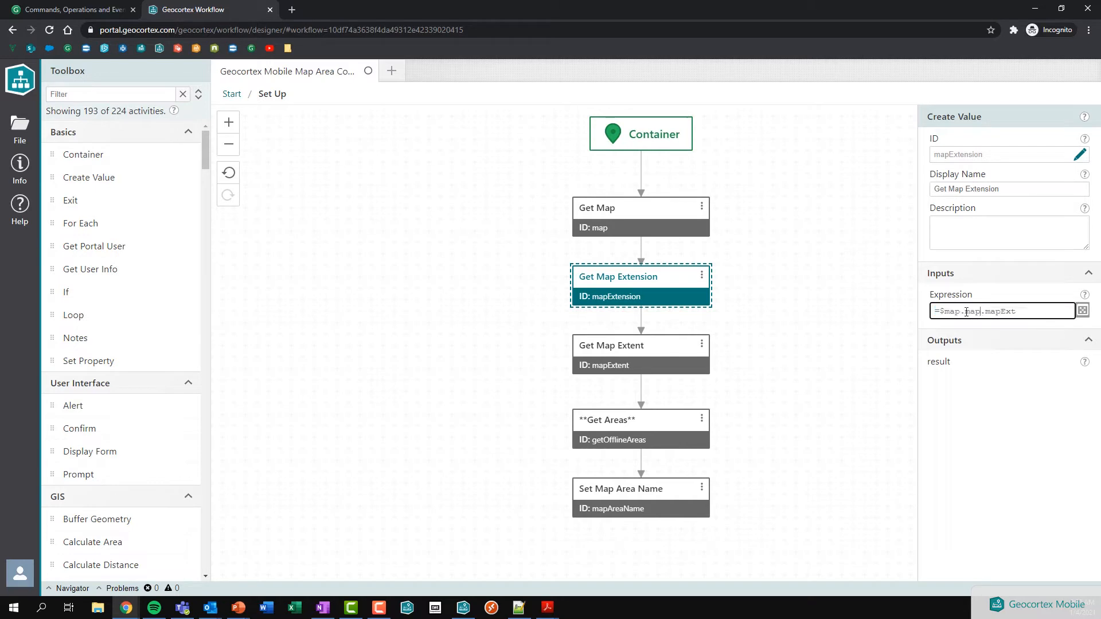
left_click_drag(965, 312, 1016, 312)
type("map.map")
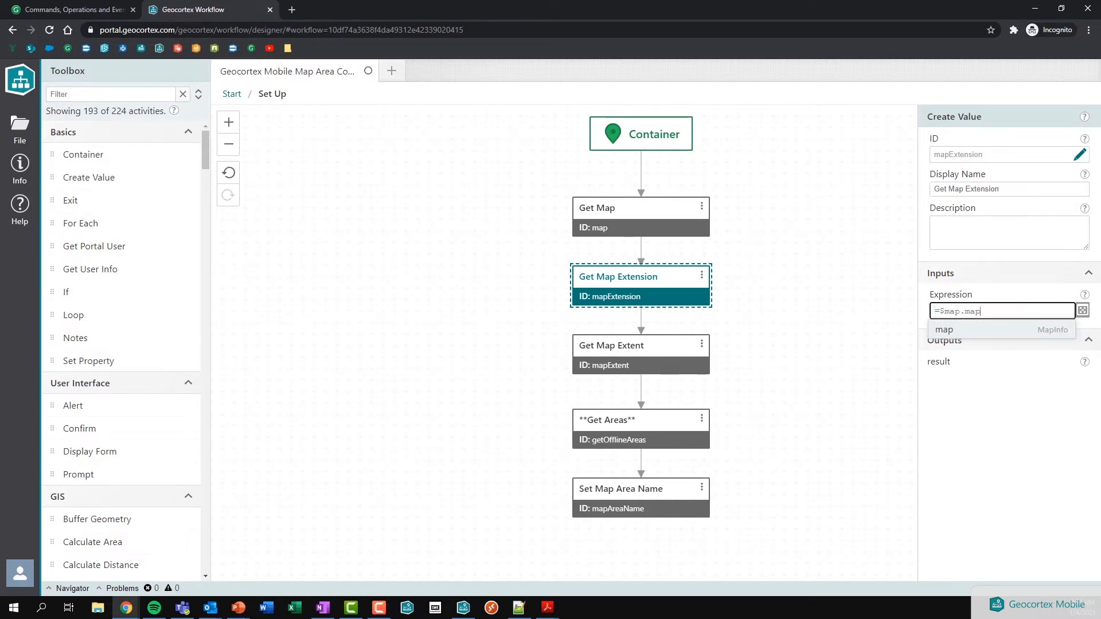
type("Ex")
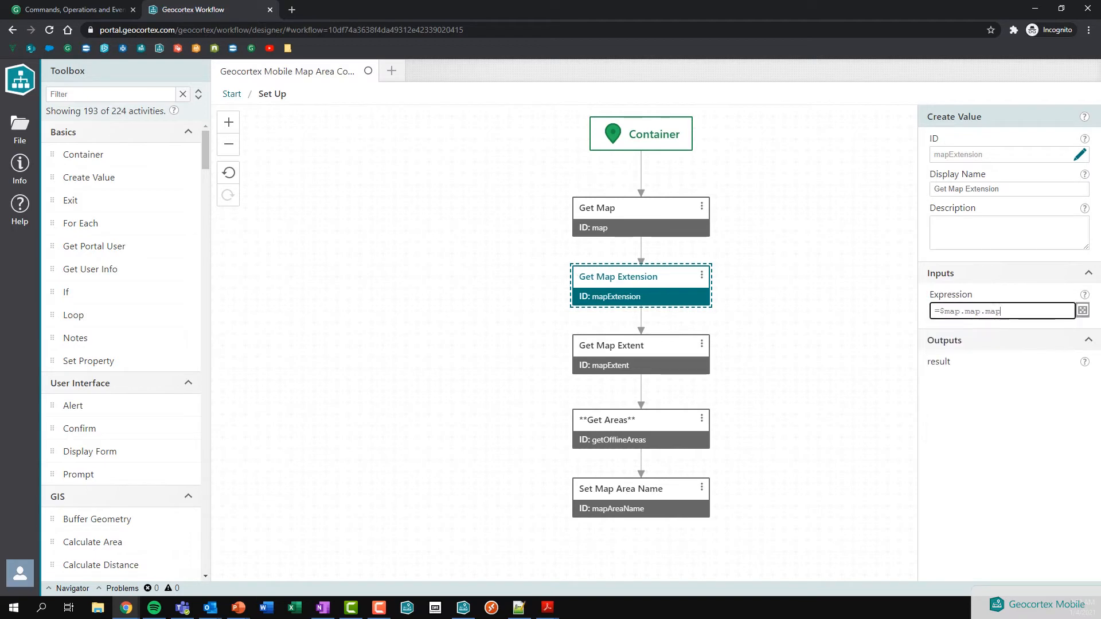
type("t")
left_click_drag(1035, 311, 930, 311)
left_click(1038, 313)
Step: Check the Get Areas step's offline.get-areas operation, then switch to Geocortex Go
left_click(654, 436)
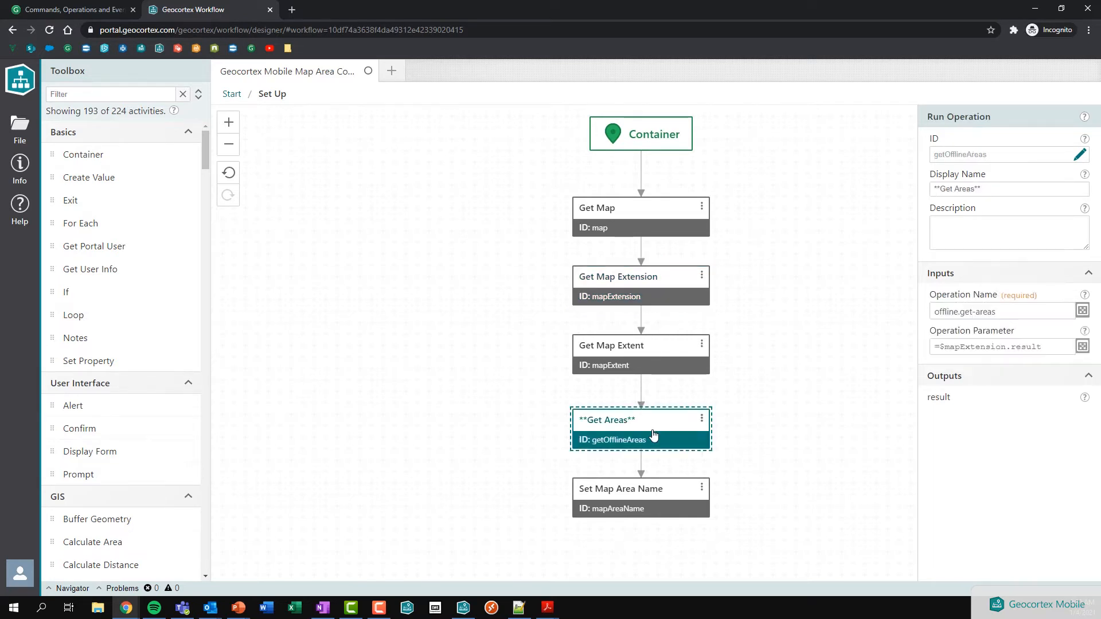
left_click_drag(936, 312, 1025, 313)
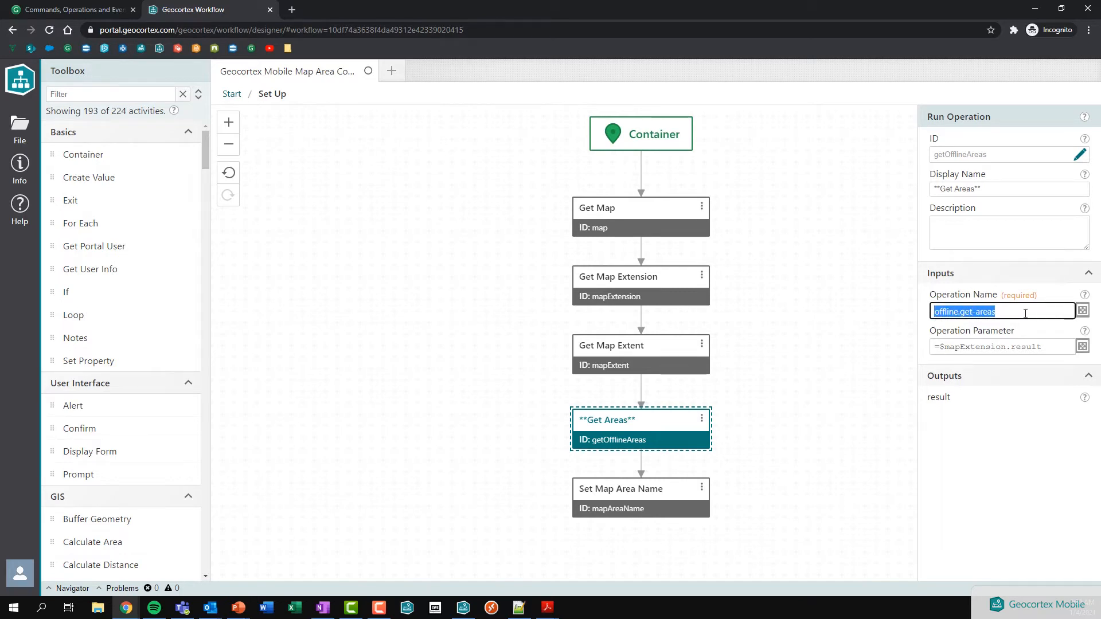
left_click(463, 607)
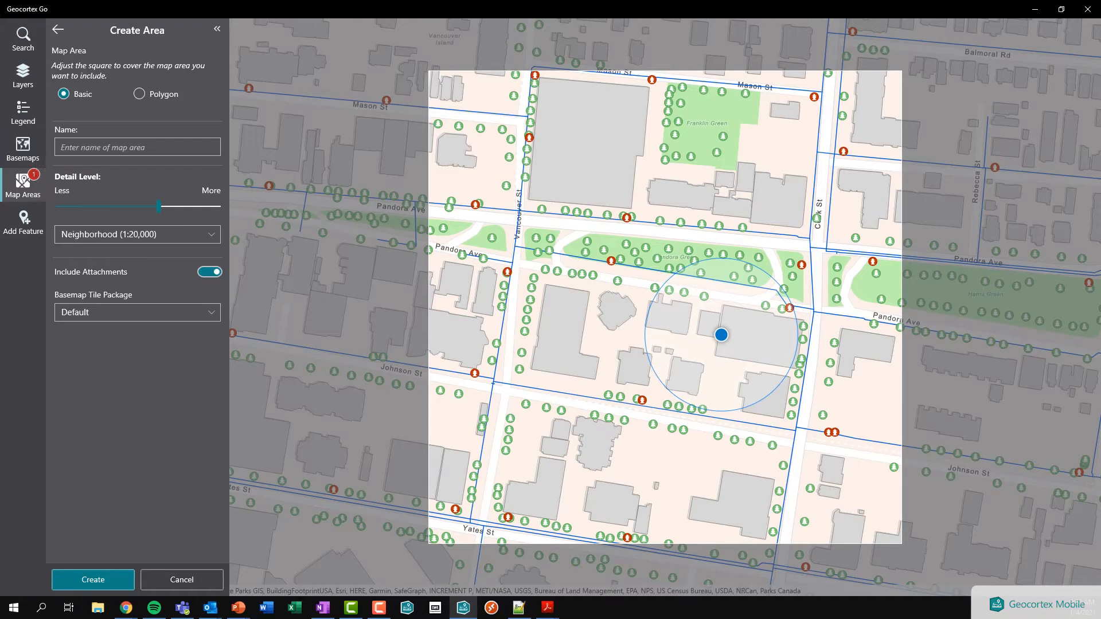
Step: Cancel the Create Area panel in Geocortex Go and go back to the workflow designer
left_click(181, 579)
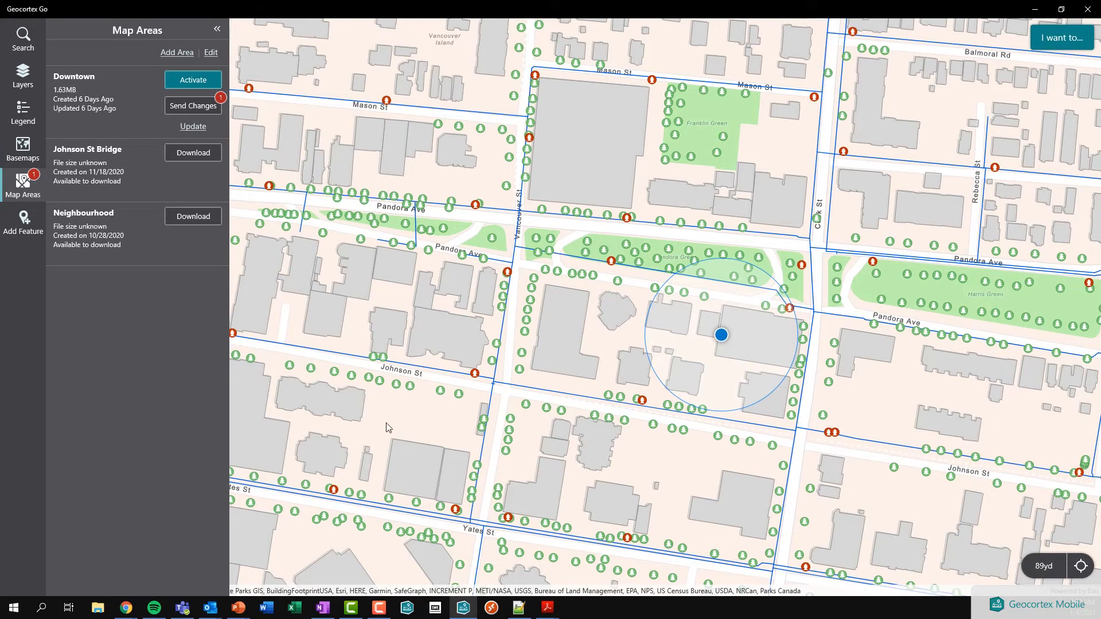
left_click(464, 607)
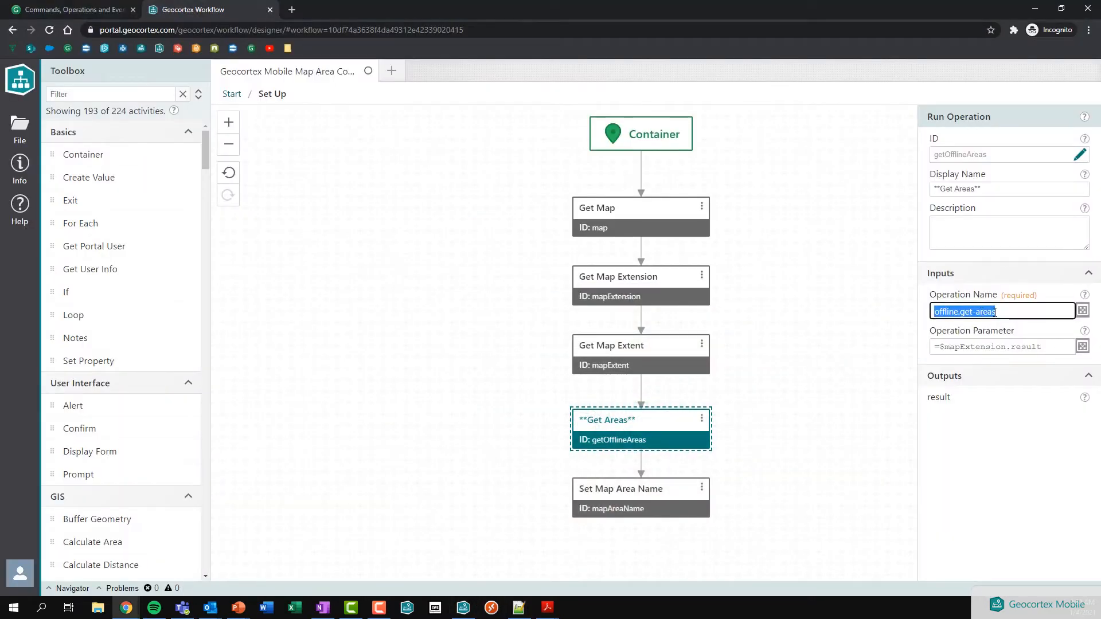
Step: Return to the Start diagram, inspect the Display Create Area command, then switch to Geocortex Go
left_click_drag(934, 346, 1061, 346)
left_click(1062, 346)
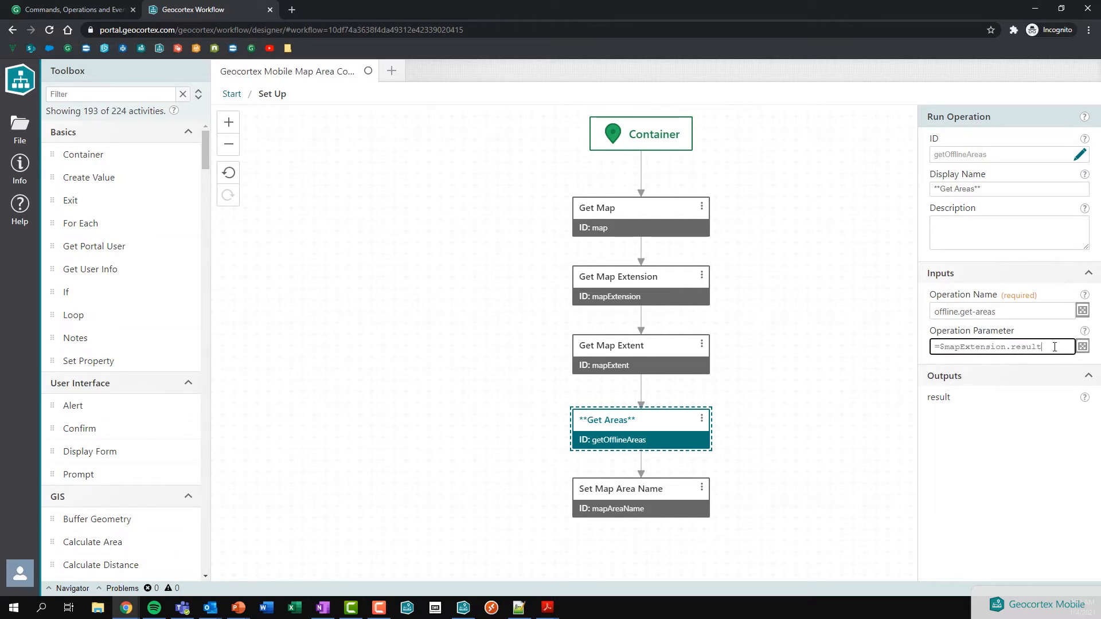
left_click(239, 98)
left_click(449, 337)
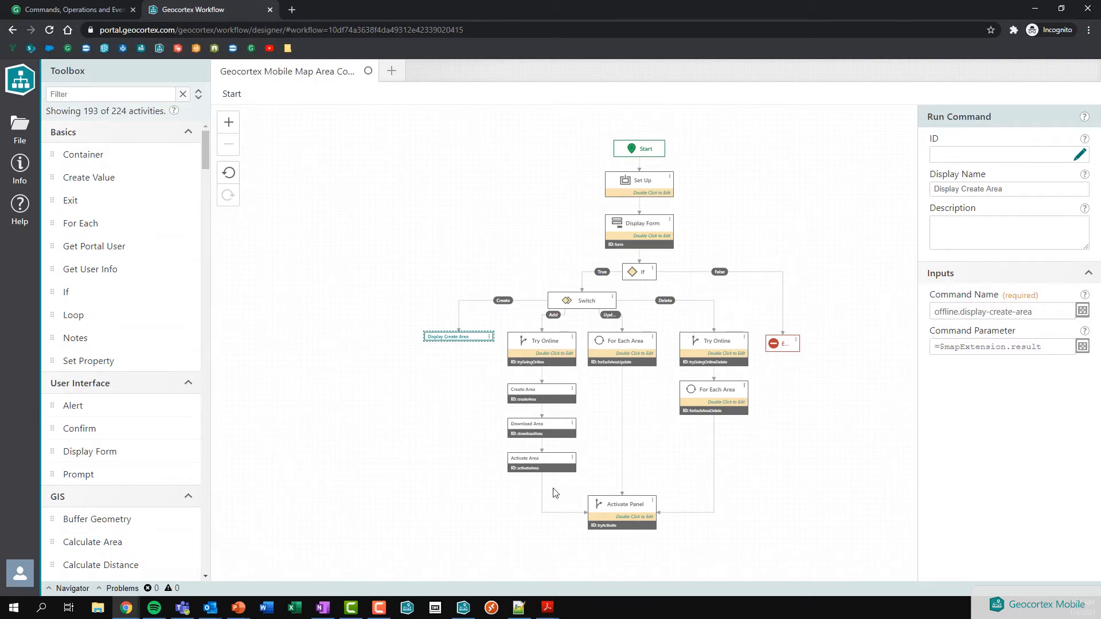
left_click(463, 611)
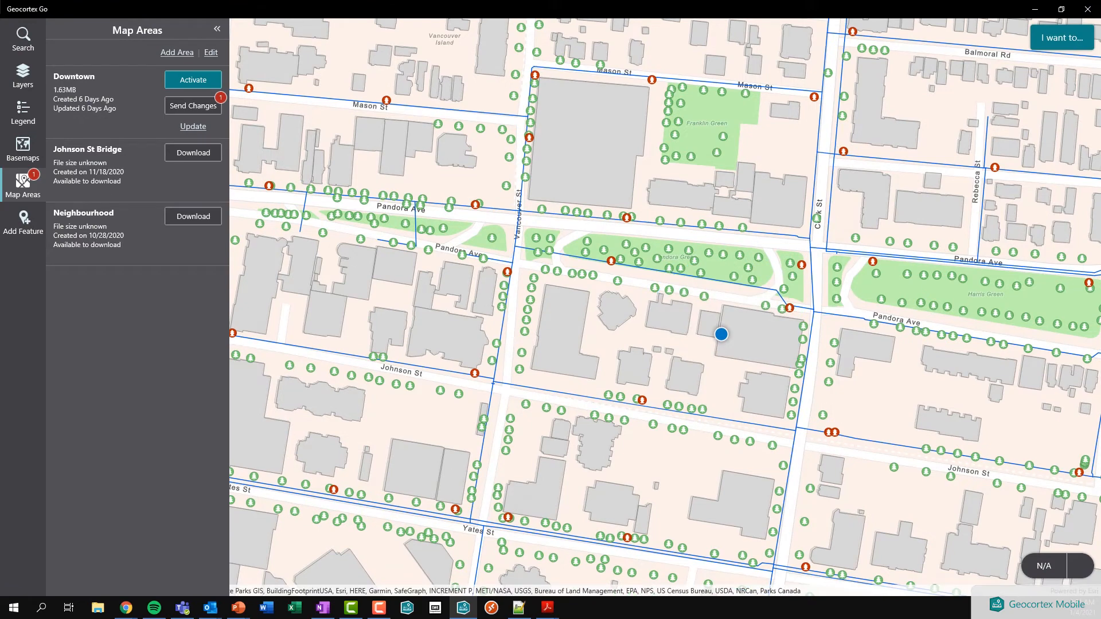
Step: Run Manage Map Areas with Create, then cancel the Create Area panel
left_click(1061, 39)
left_click(127, 305)
left_click(82, 151)
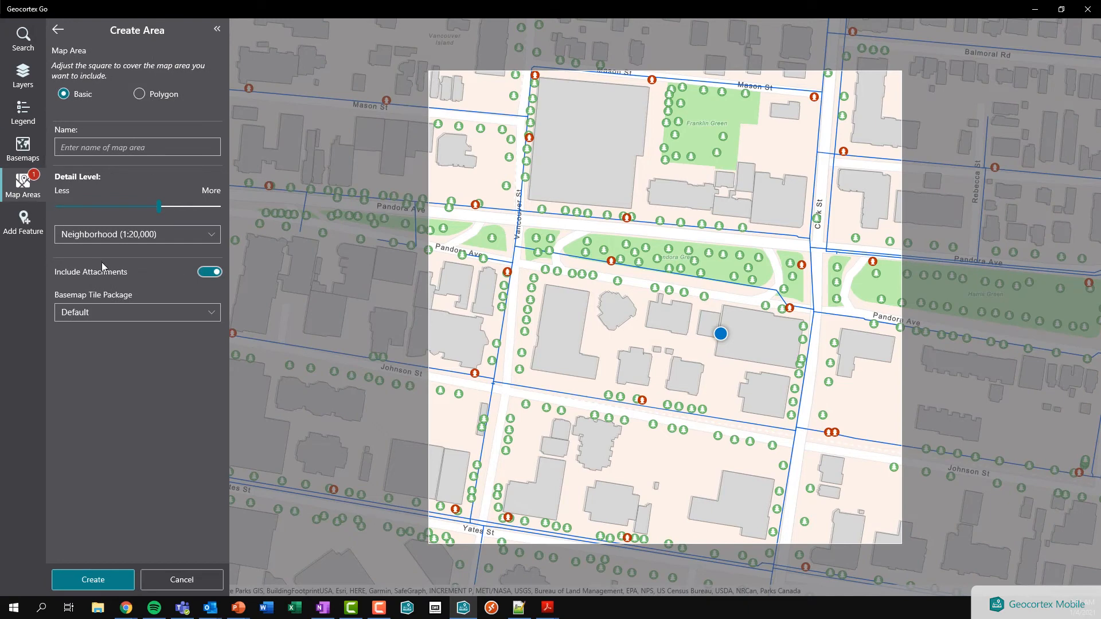
left_click(182, 579)
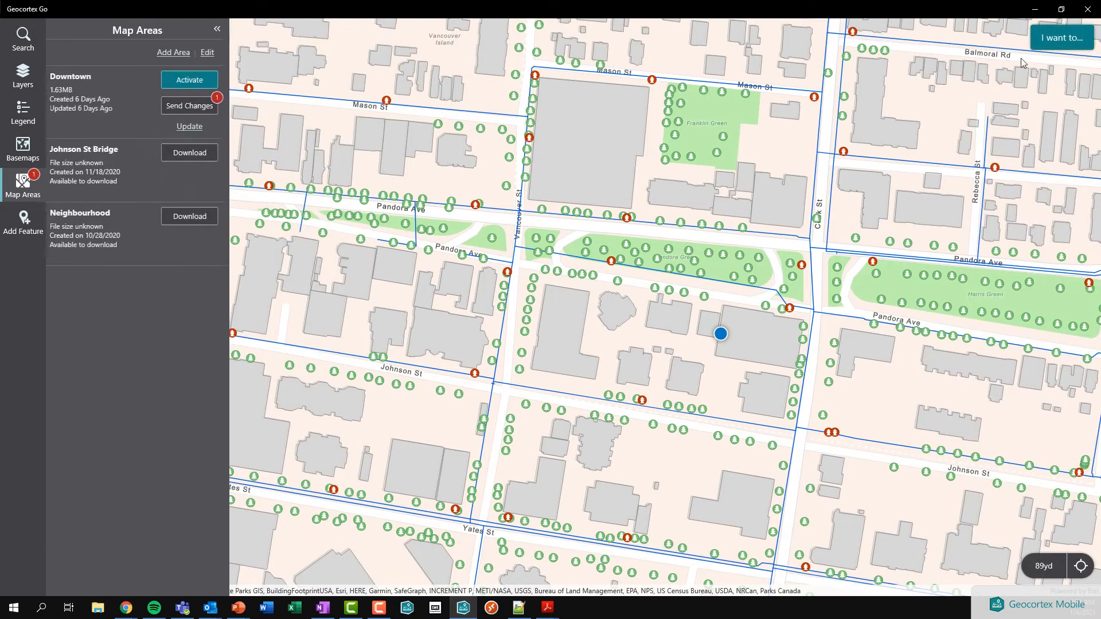
Step: Rerun Manage Map Areas with Add, watch Created_Area download in Map Areas, then return to Chrome
left_click(1055, 48)
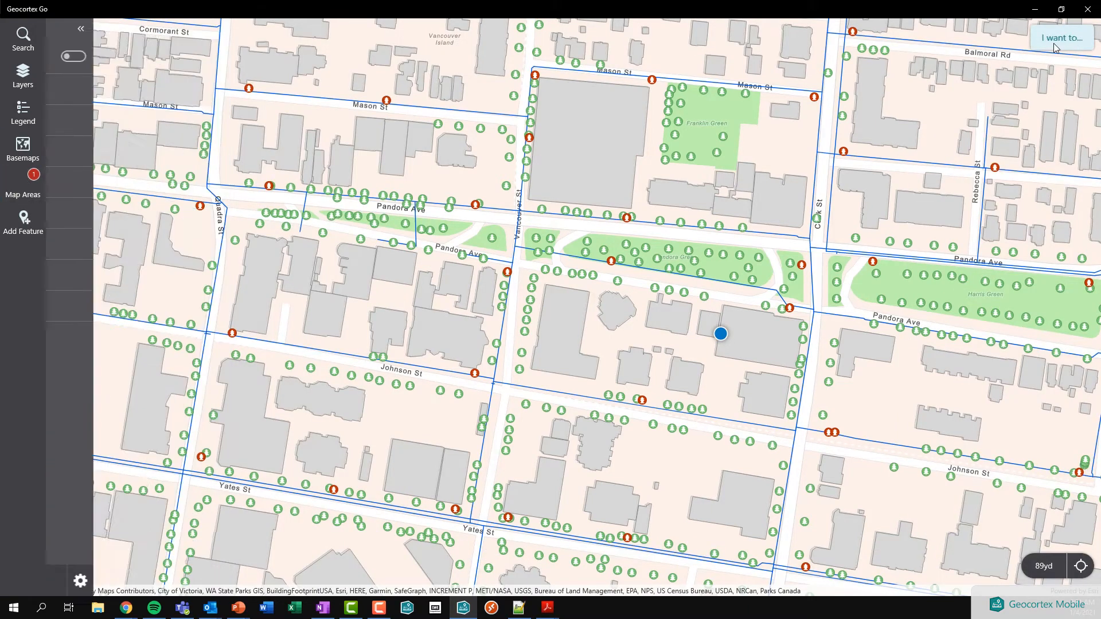
left_click(114, 310)
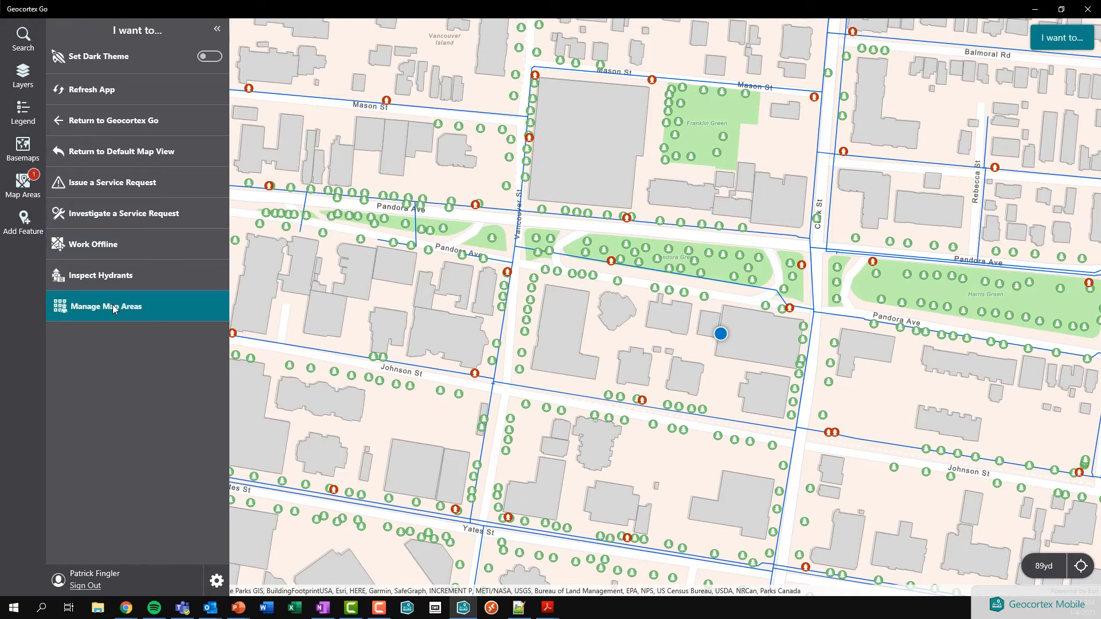
left_click(78, 89)
left_click(85, 151)
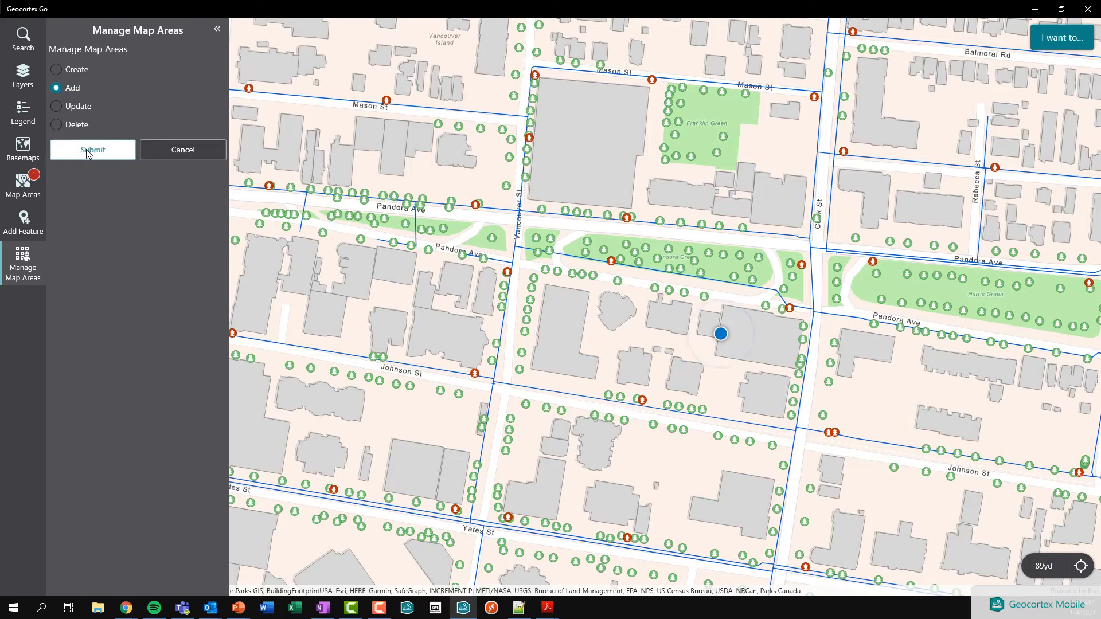
left_click(23, 186)
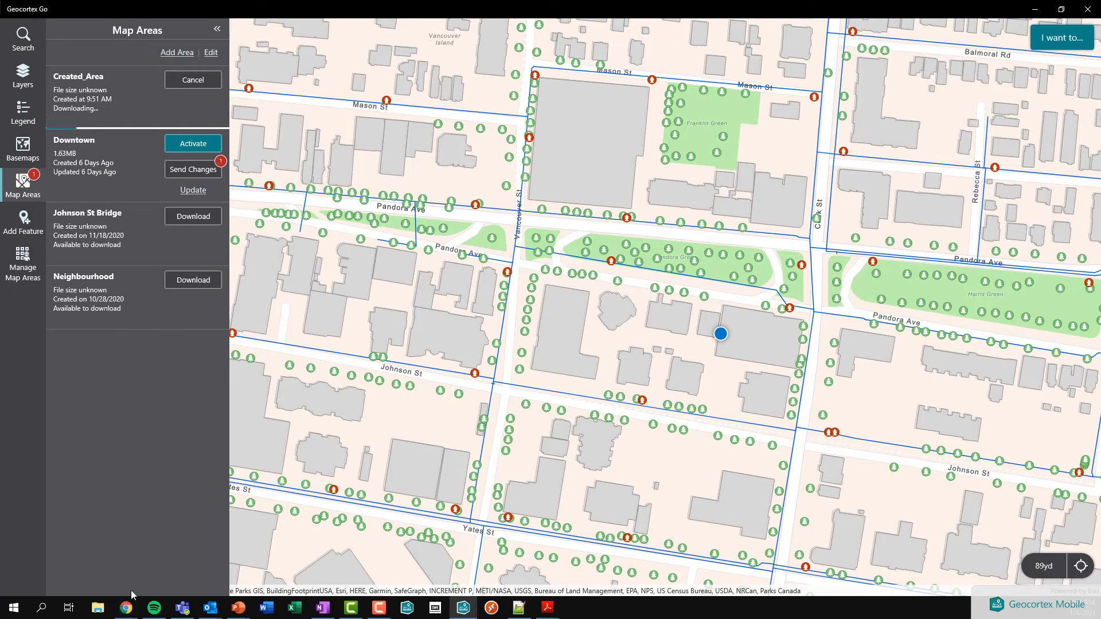
mouse_move(123, 616)
left_click(181, 576)
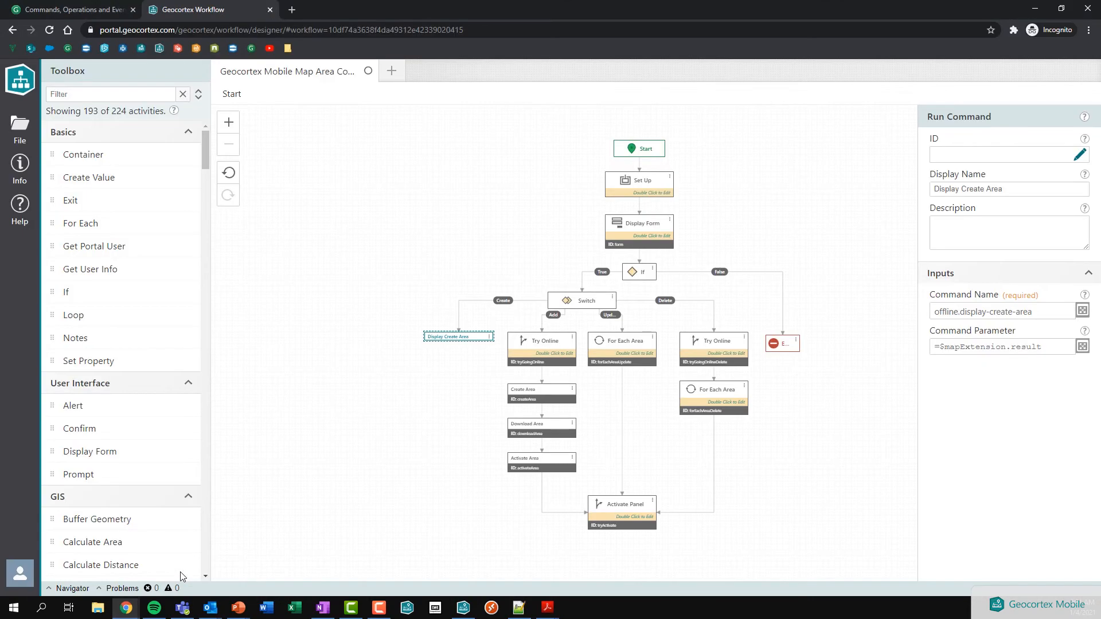
left_click(437, 382)
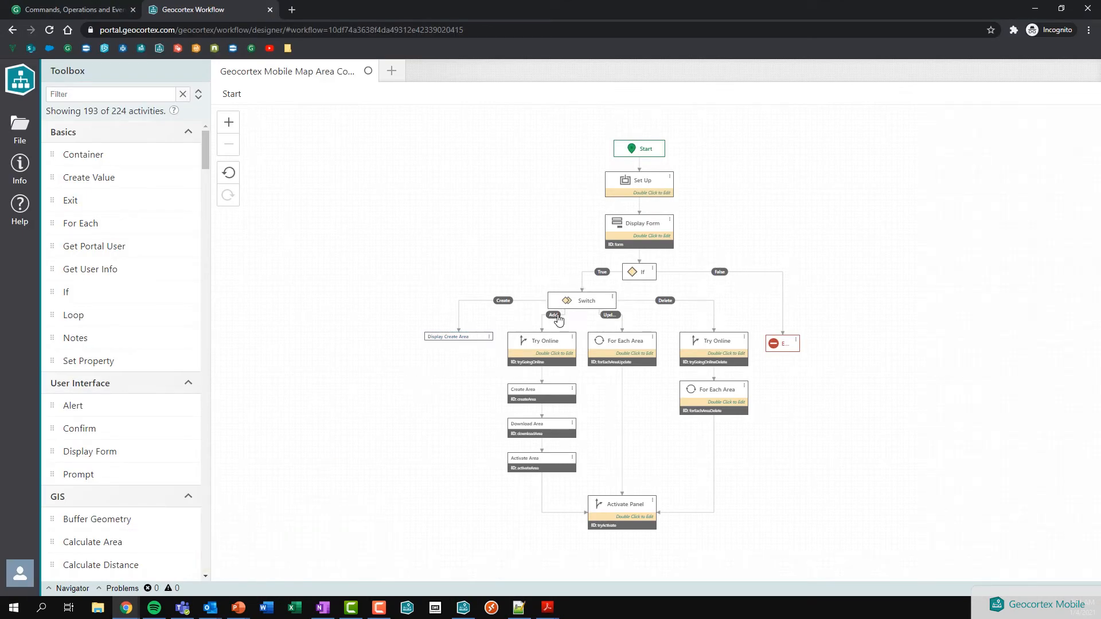
left_click(538, 401)
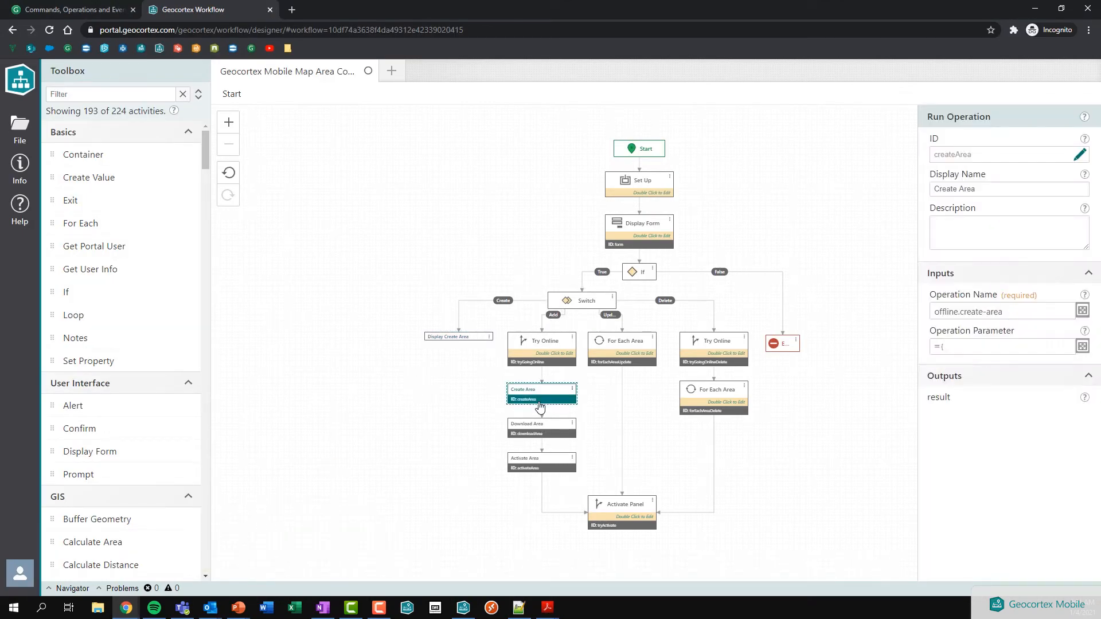
left_click_drag(926, 116, 988, 118)
left_click(989, 118)
left_click(933, 313)
left_click_drag(934, 313, 1009, 311)
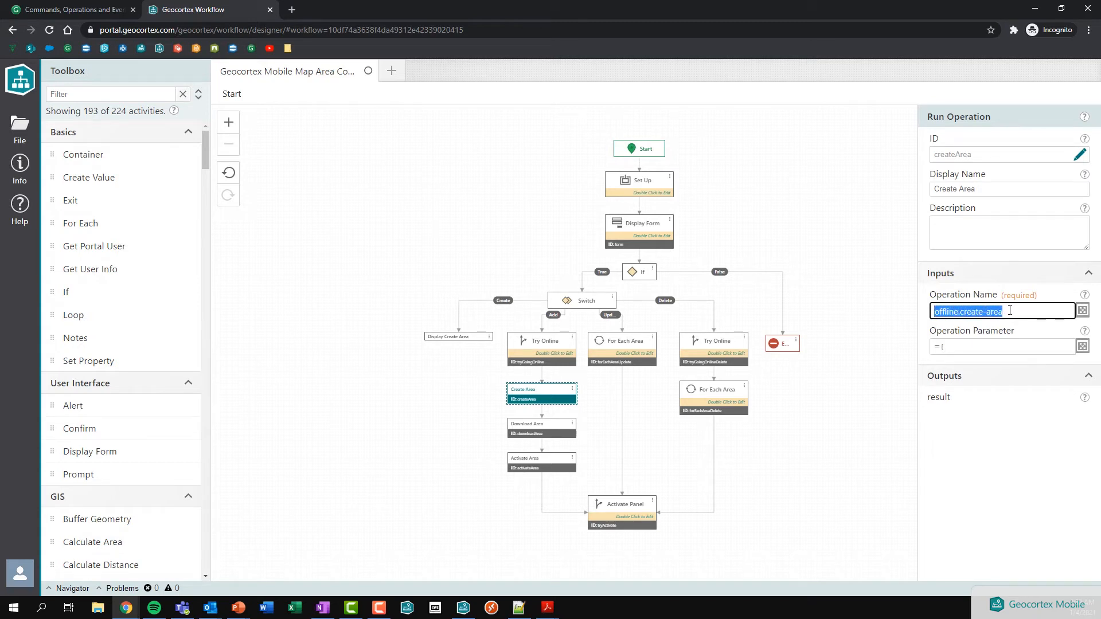
left_click(1009, 311)
left_click(1084, 350)
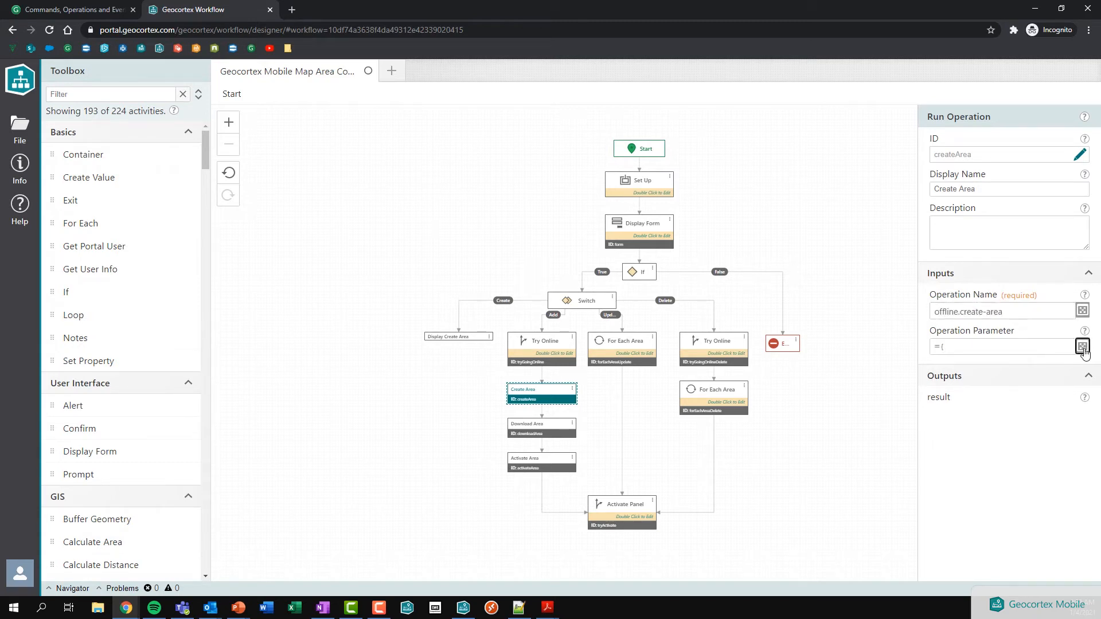
left_click_drag(185, 181, 322, 179)
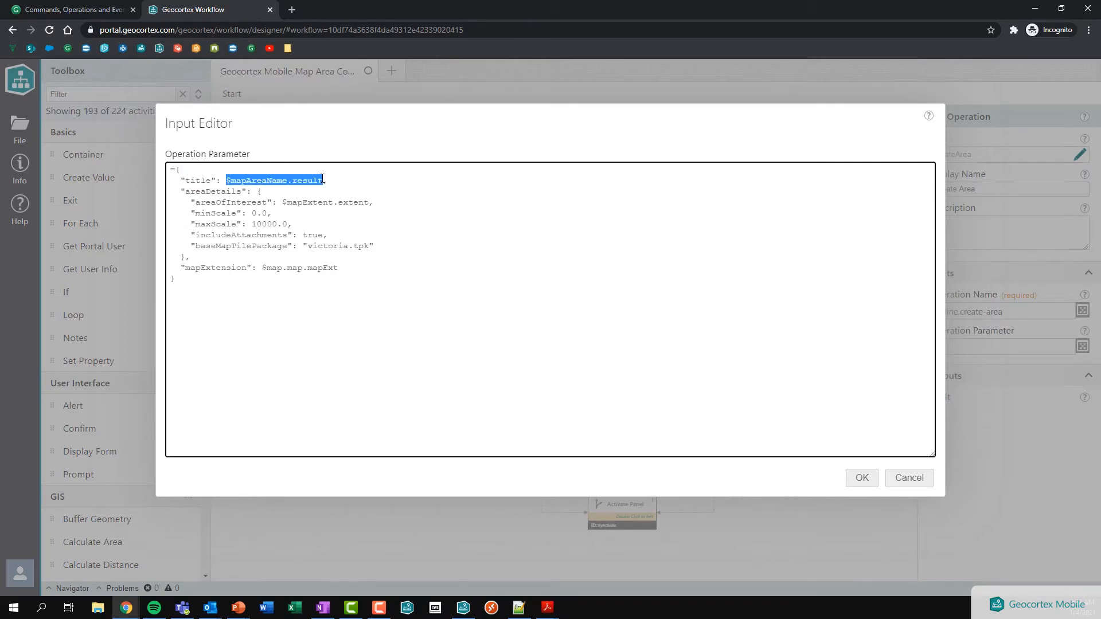
type("\"Cr")
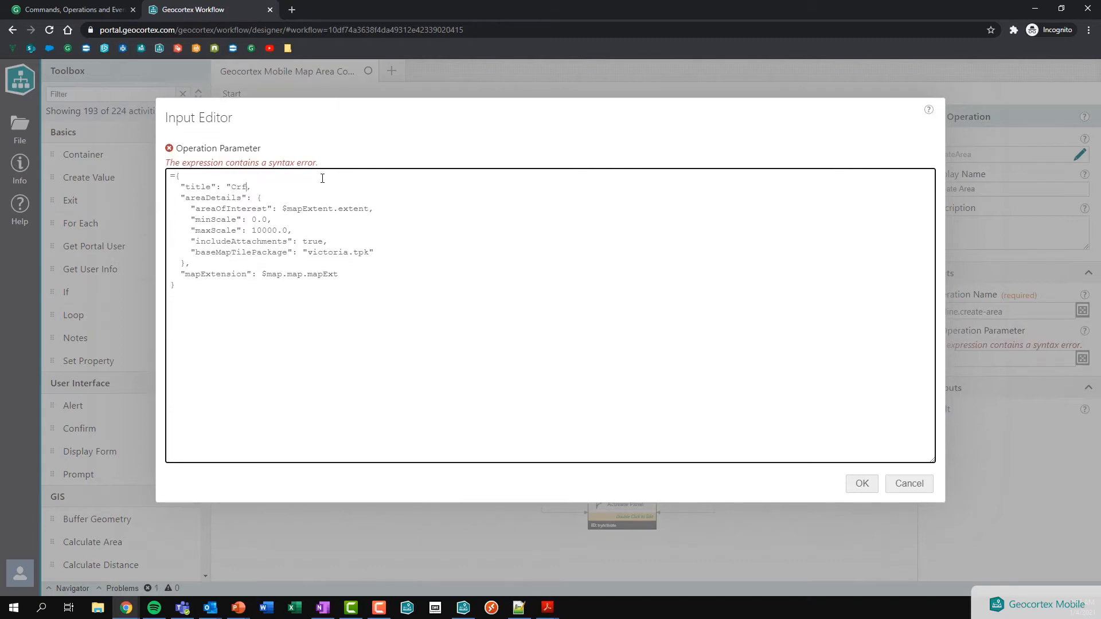
type("eated Area\"")
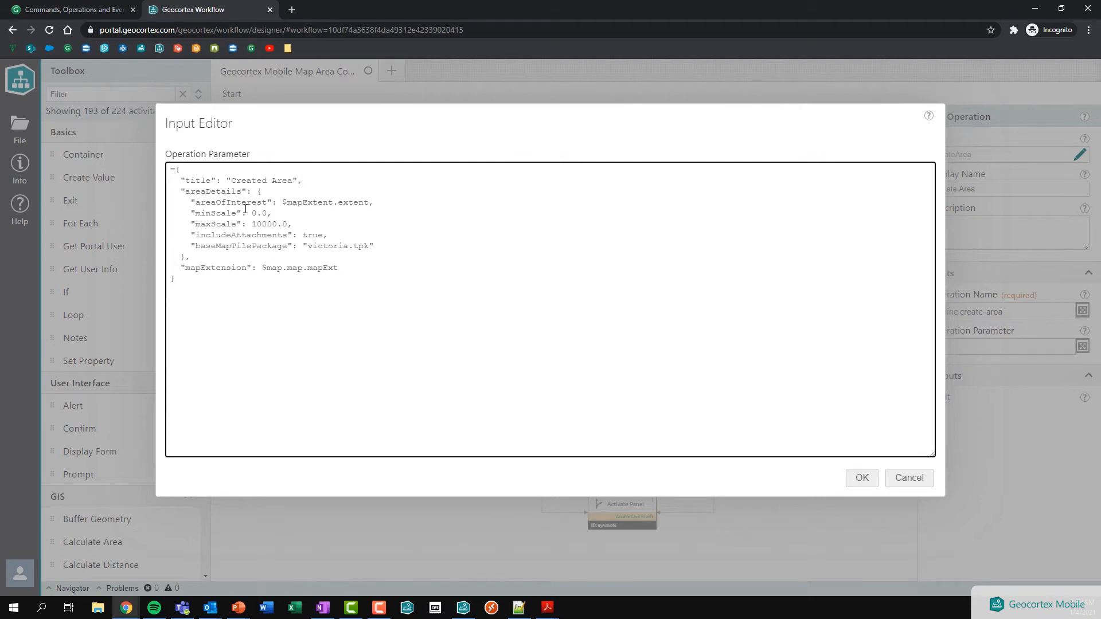
left_click_drag(196, 203, 369, 203)
left_click(268, 203)
left_click(321, 214)
left_click_drag(369, 247, 309, 248)
left_click(309, 248)
left_click_drag(376, 246, 129, 242)
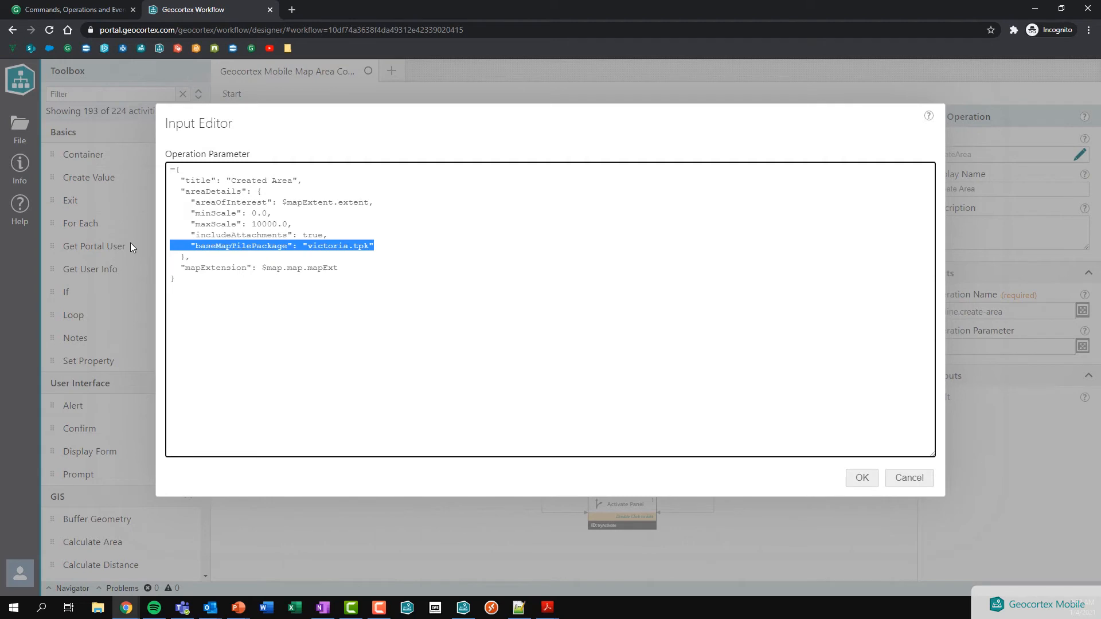
left_click(393, 244)
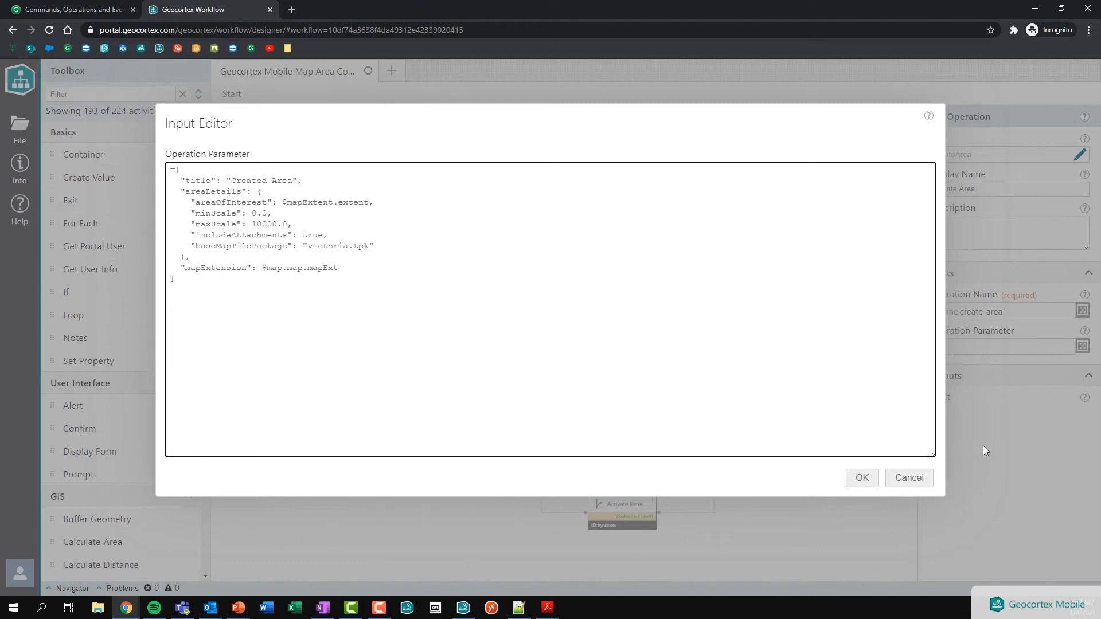
left_click(904, 486)
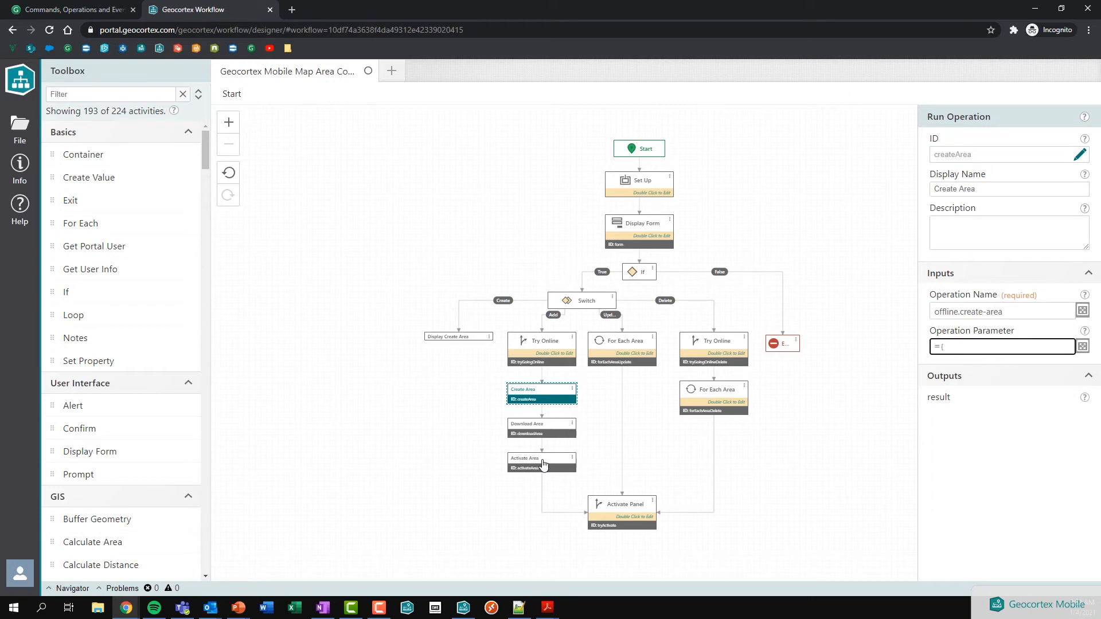
Step: Review the Download Area parameter, which passes $createArea.result as offlineArea
left_click(552, 431)
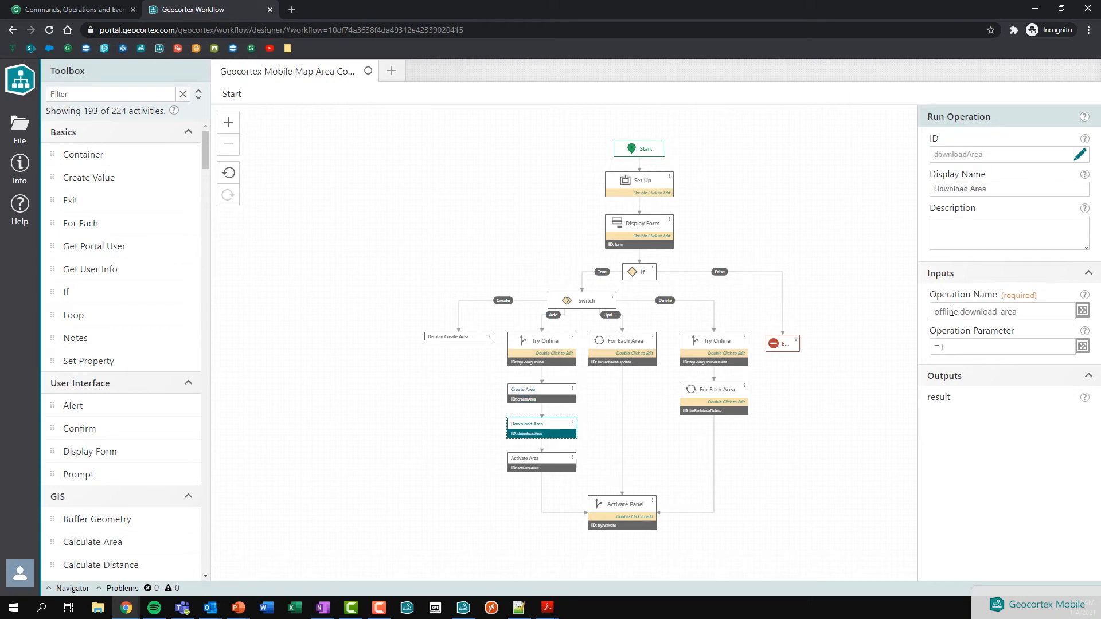
left_click(543, 400)
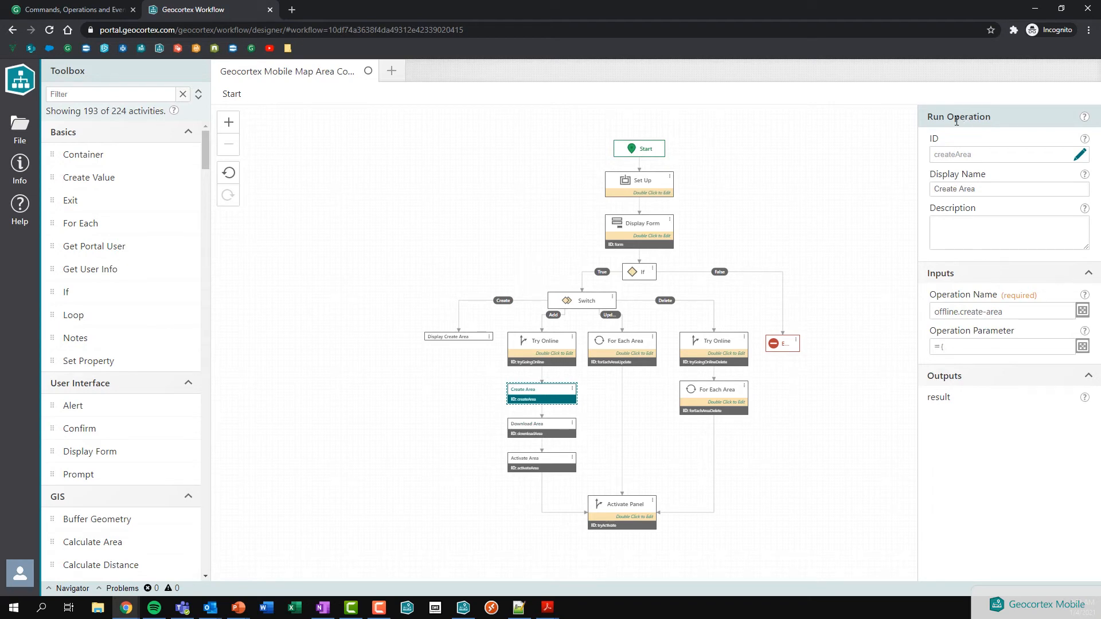
left_click(526, 433)
left_click(1082, 345)
left_click_drag(187, 180, 304, 183)
left_click_drag(316, 183, 350, 182)
left_click(363, 181)
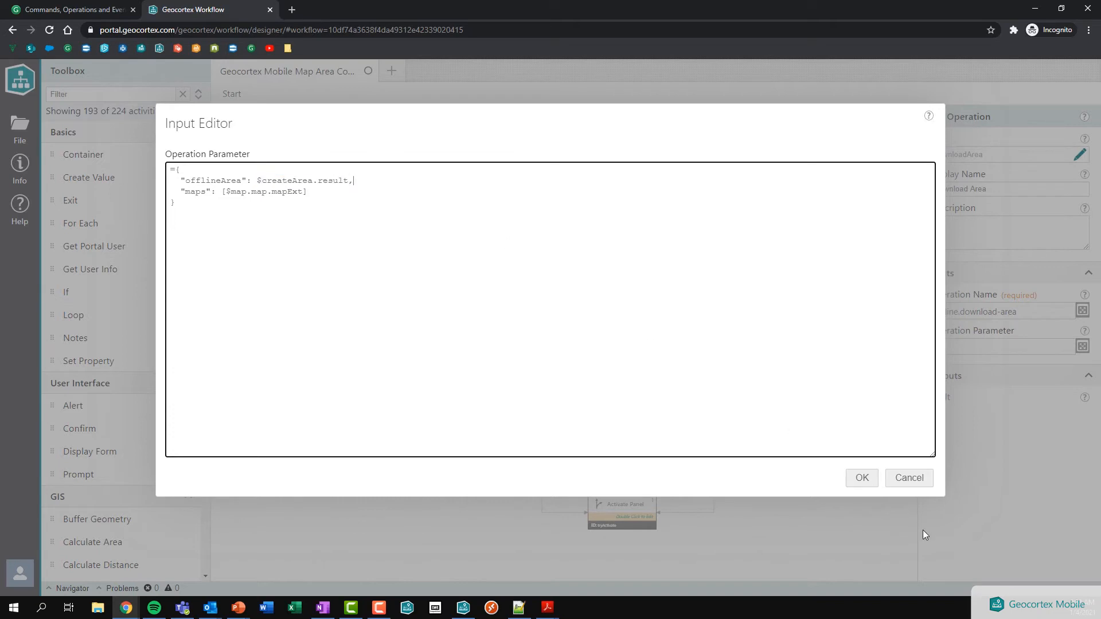
left_click(870, 481)
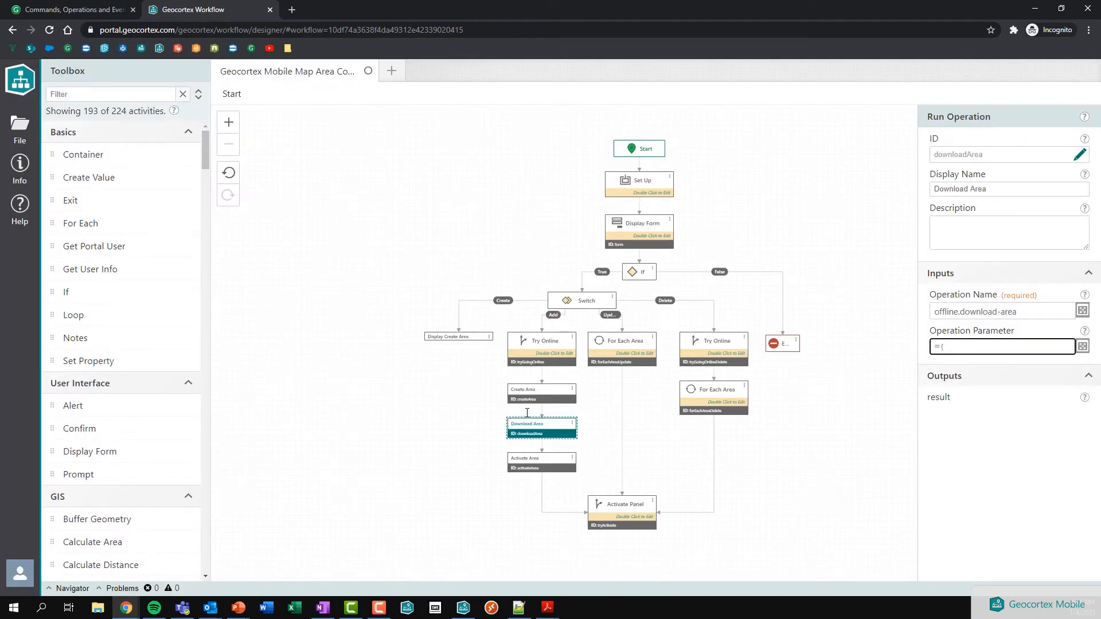
Step: Confirm the Activate Area parameter uses $createArea.result for offlineArea
left_click(523, 398)
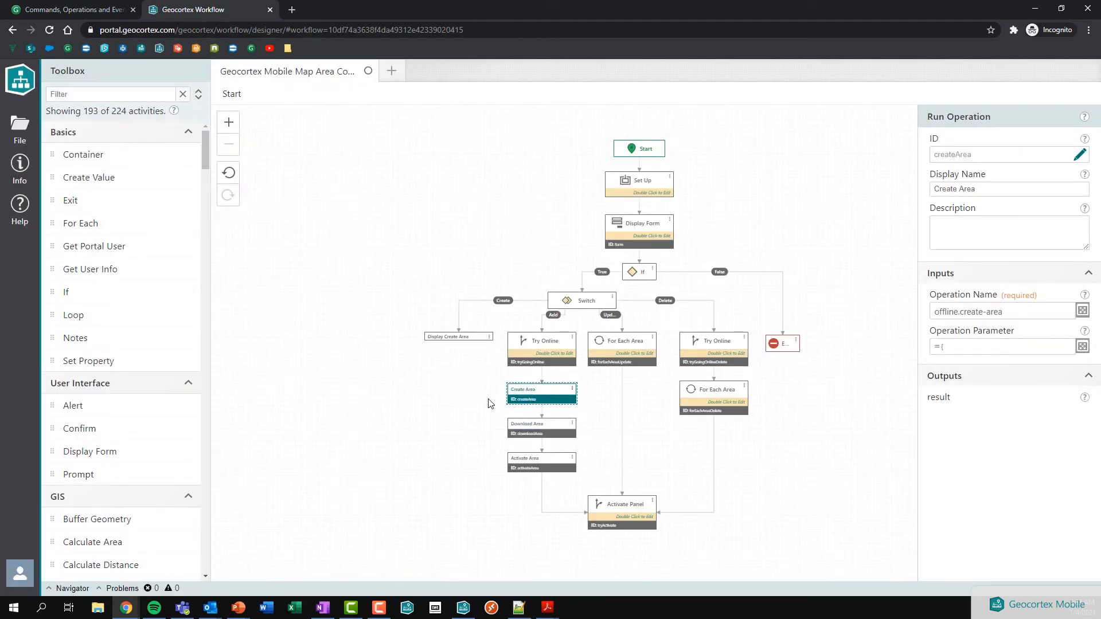
left_click(536, 431)
left_click(537, 465)
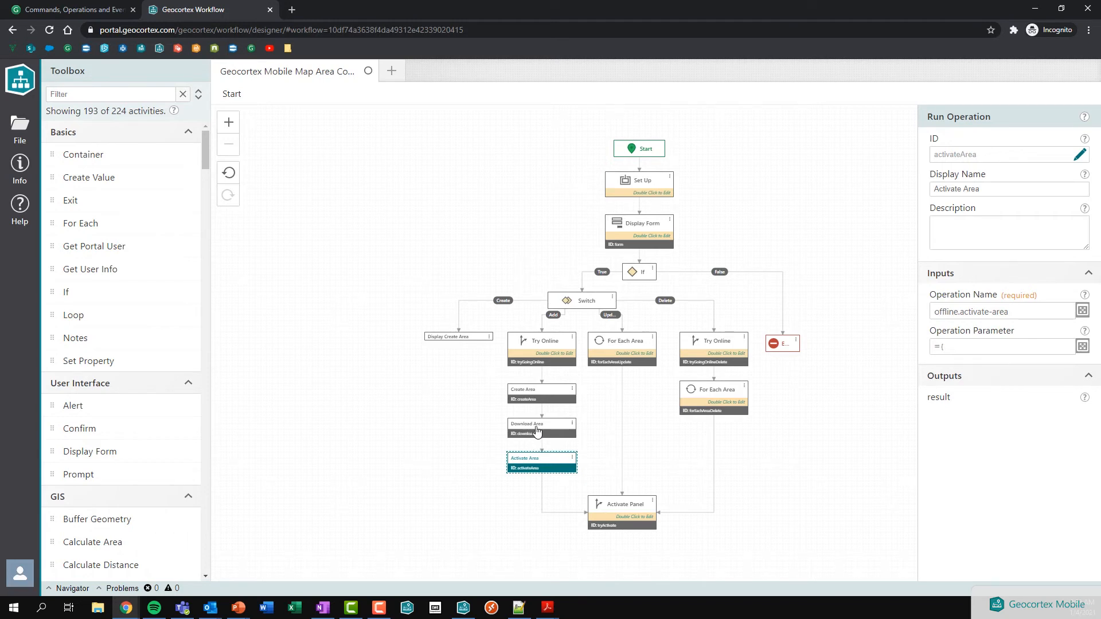
left_click(1081, 346)
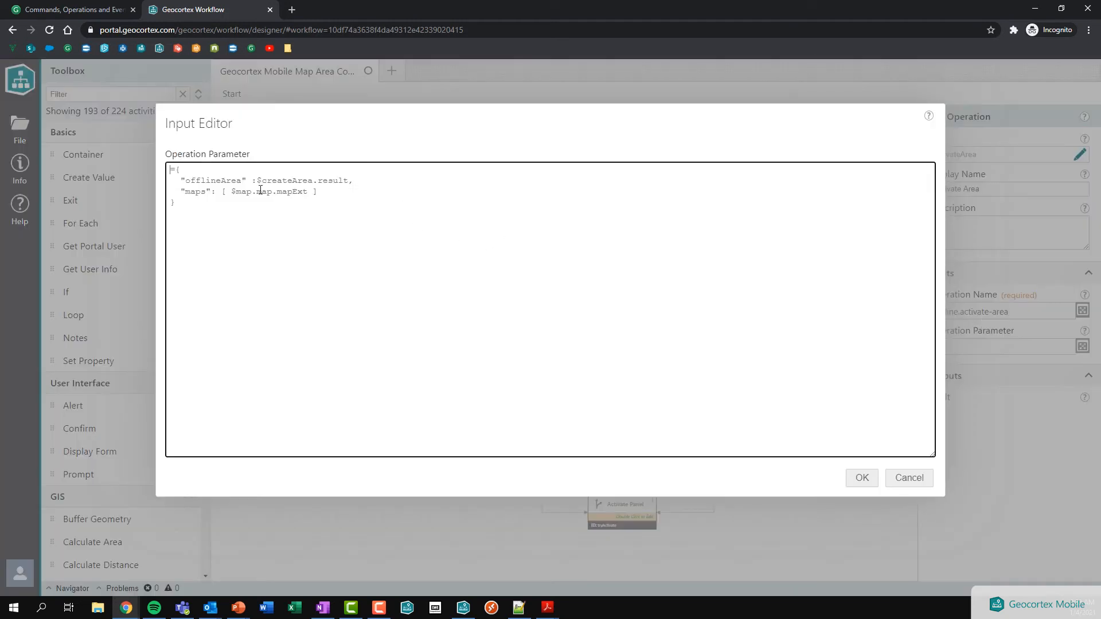
left_click_drag(258, 180, 348, 177)
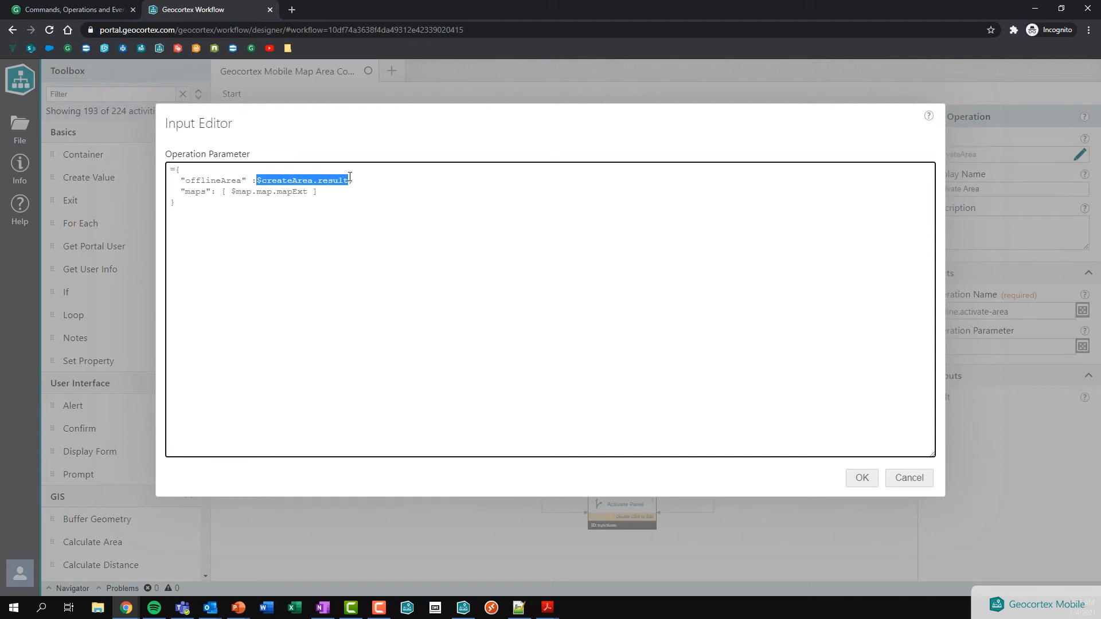
left_click(355, 179)
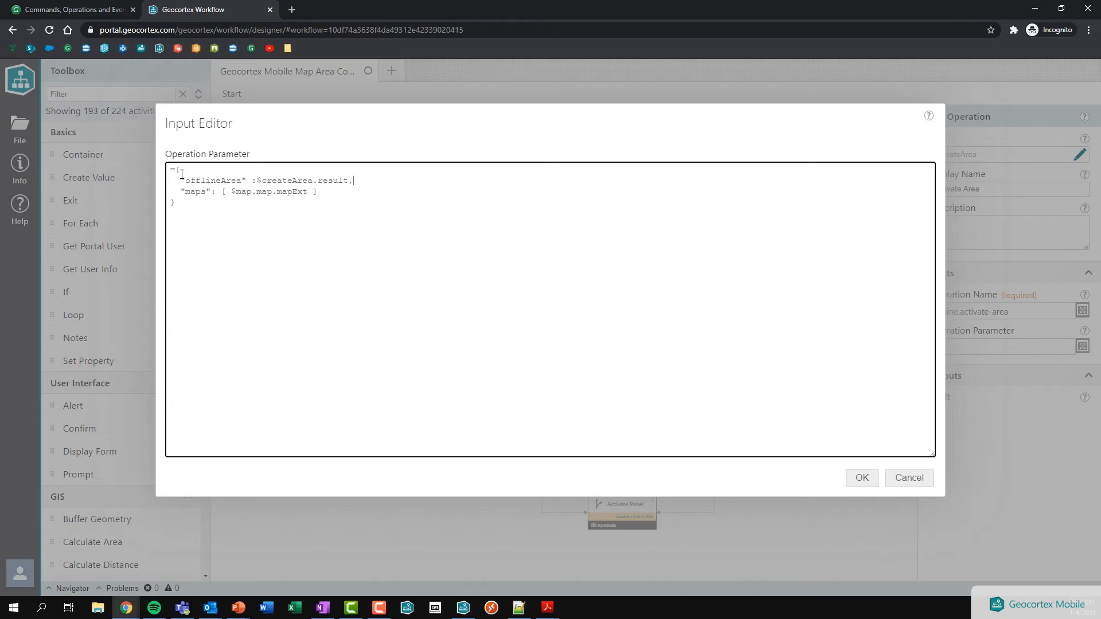
left_click(864, 480)
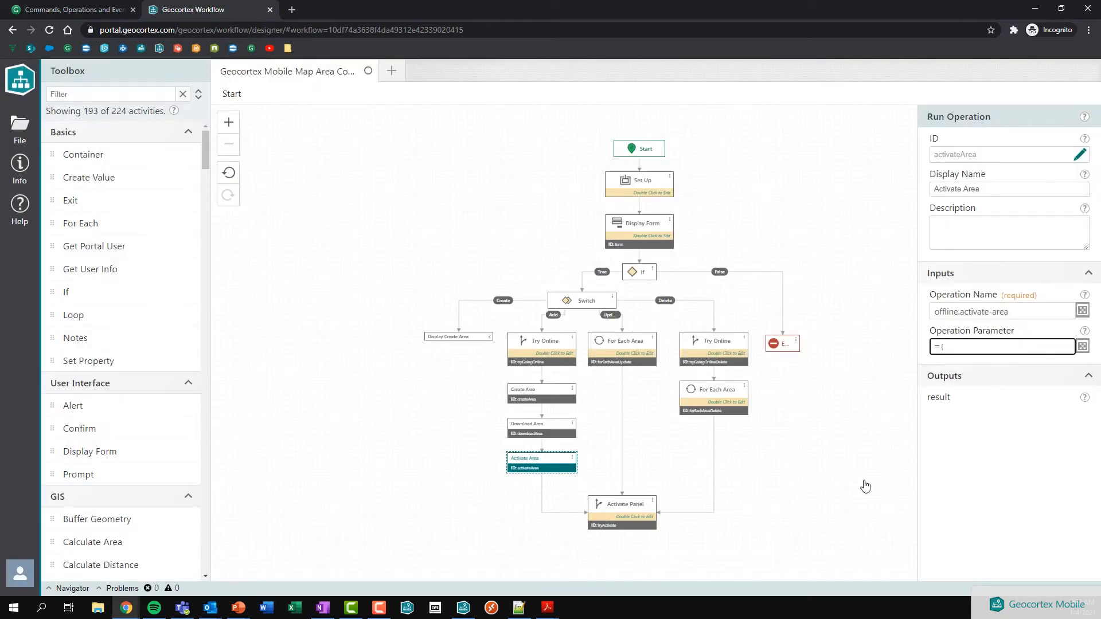
Step: In Geocortex Go, run Manage Map Areas with the Update option and submit
left_click(464, 608)
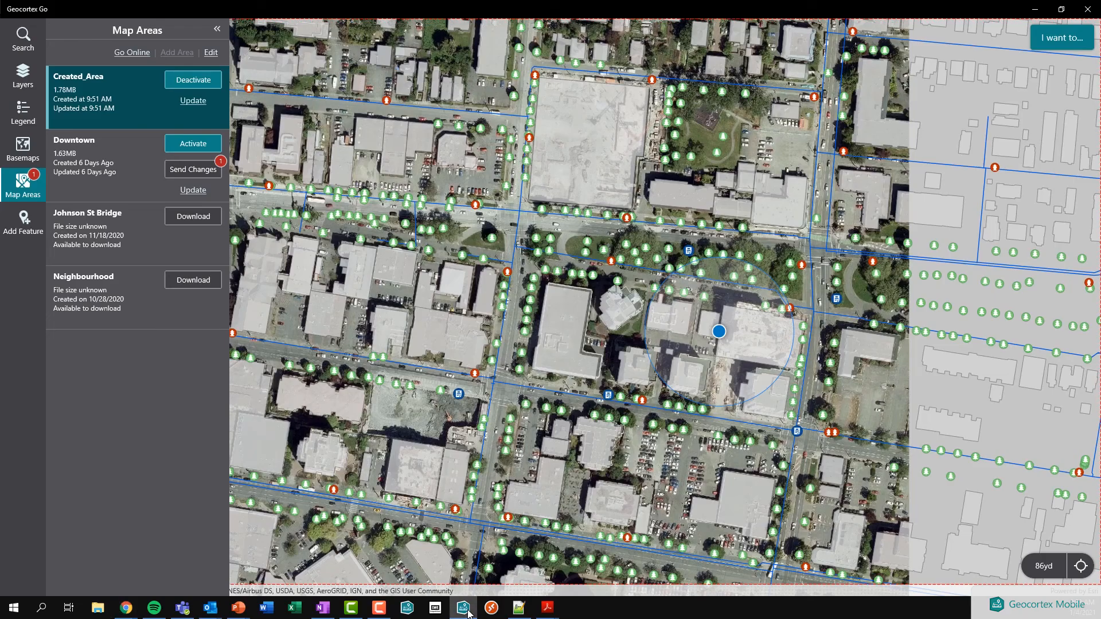
scroll(612, 332, "down", 1)
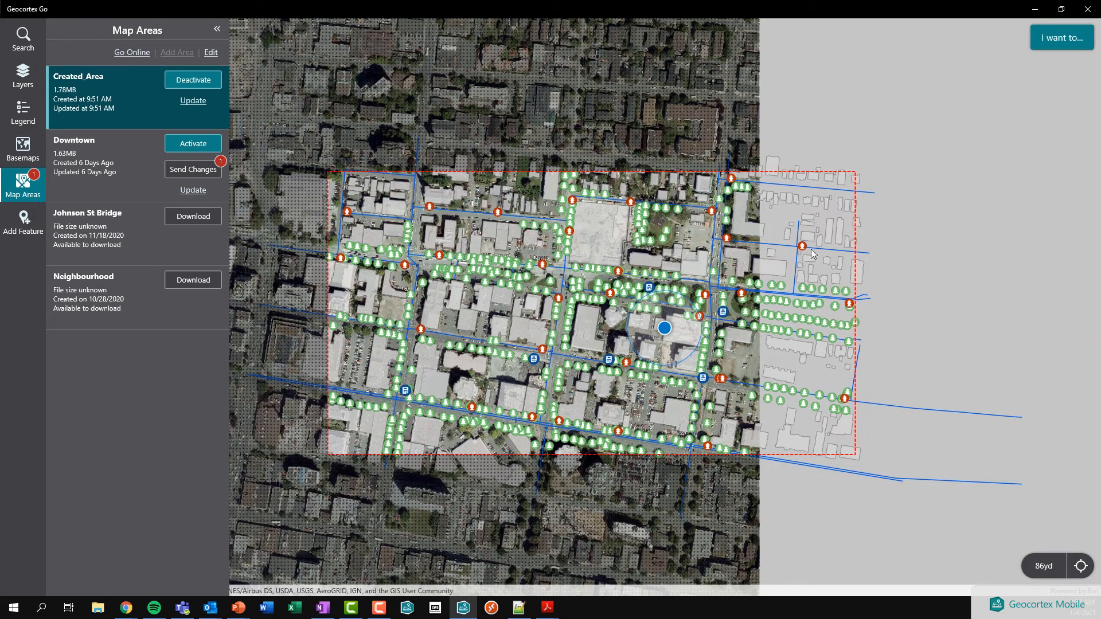
scroll(539, 369, "up", 1)
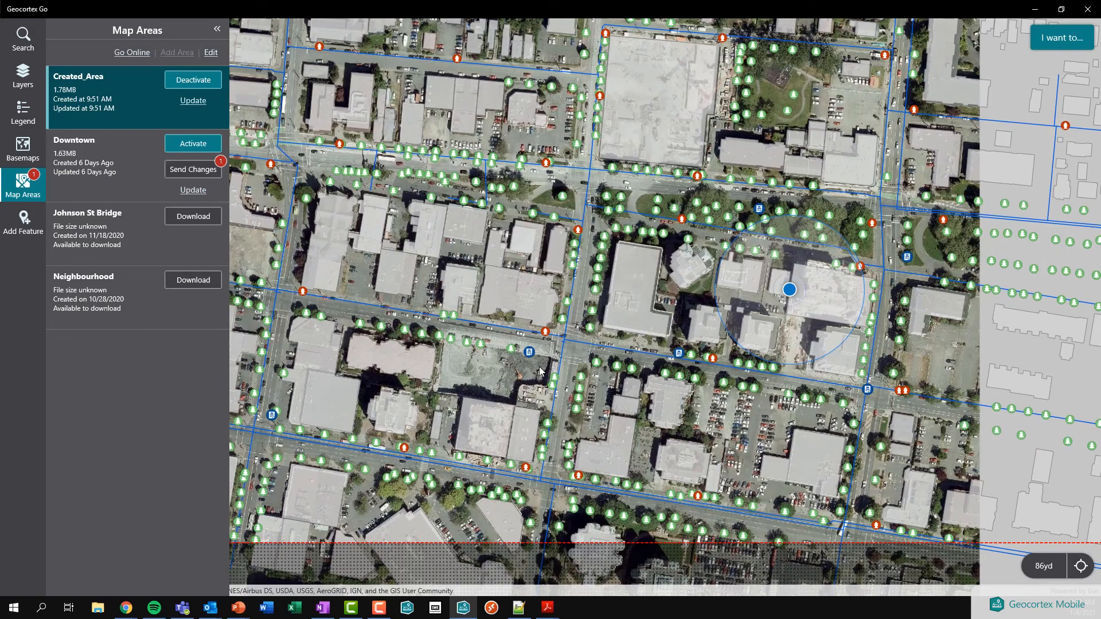
scroll(540, 369, "down", 1)
scroll(572, 307, "up", 1)
scroll(572, 306, "down", 1)
left_click(1060, 43)
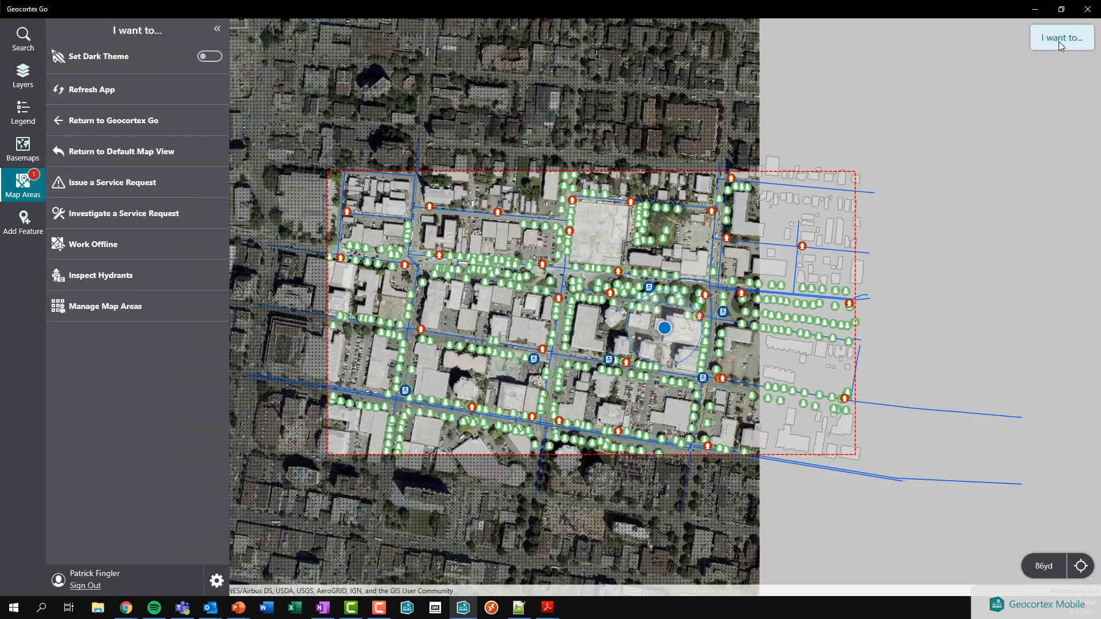
left_click(157, 304)
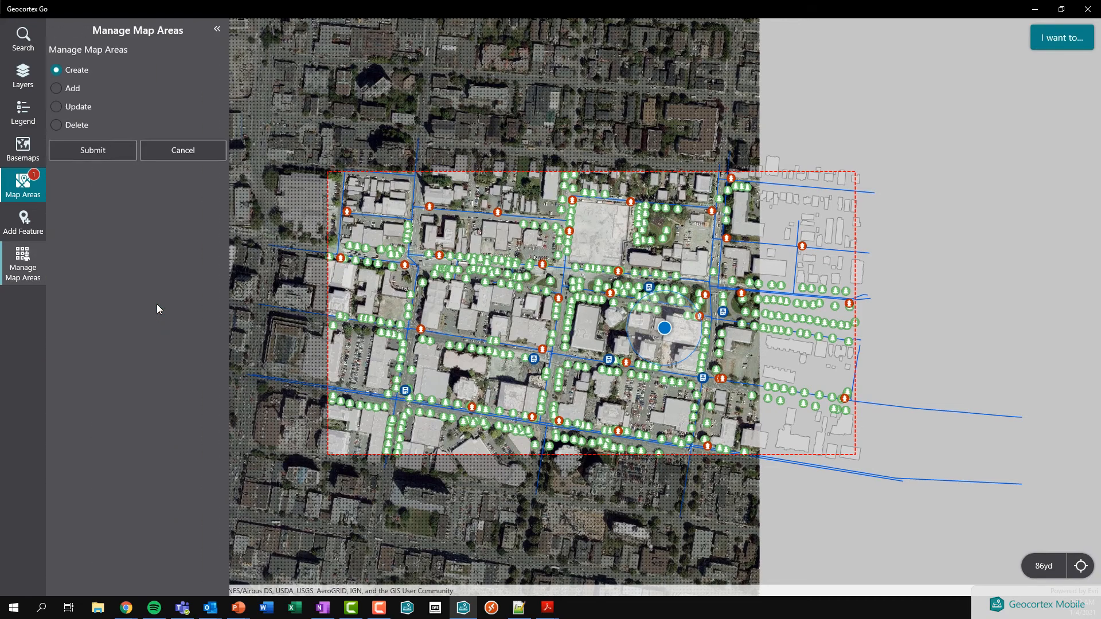
left_click(76, 107)
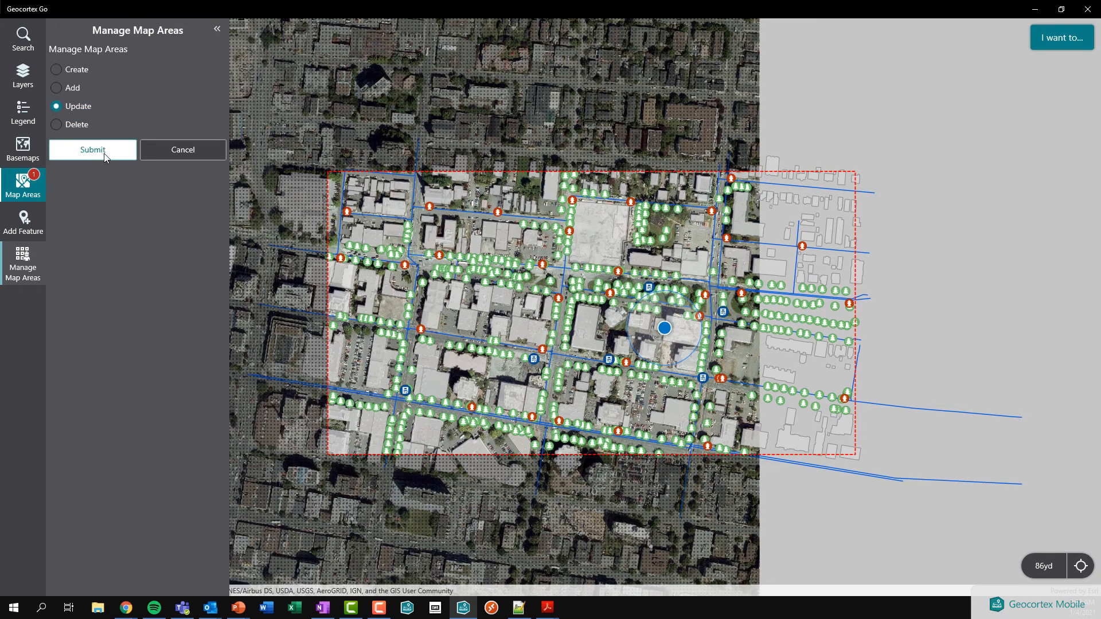
left_click(104, 153)
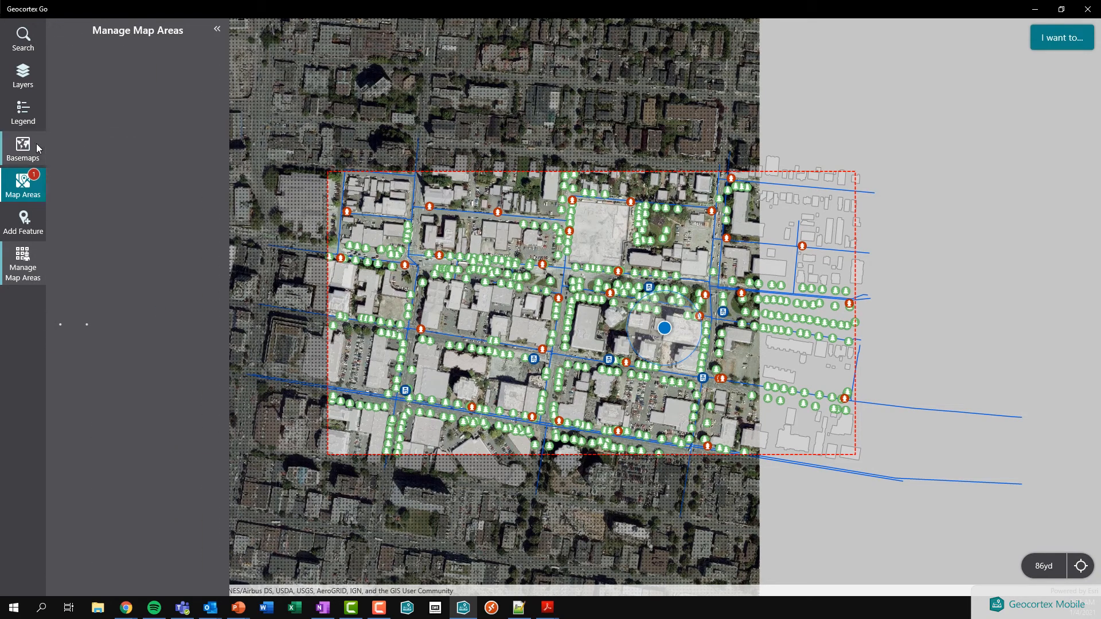
Step: Check Created_Area reads updated at 9:54 AM in Map Areas, then return to the designer
left_click(28, 185)
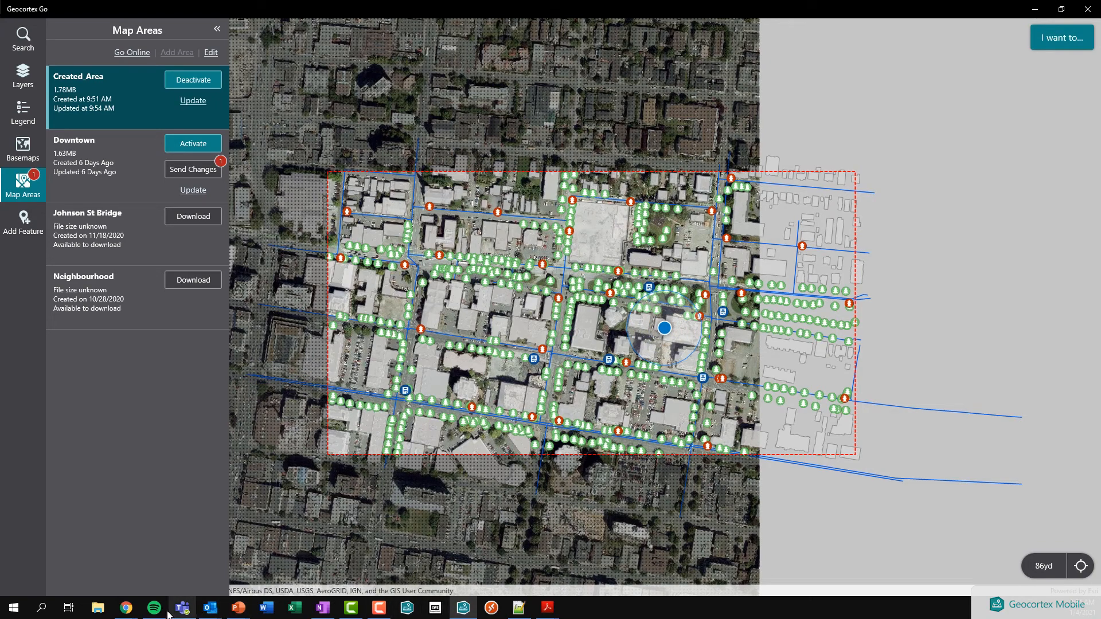
mouse_move(126, 609)
left_click(182, 571)
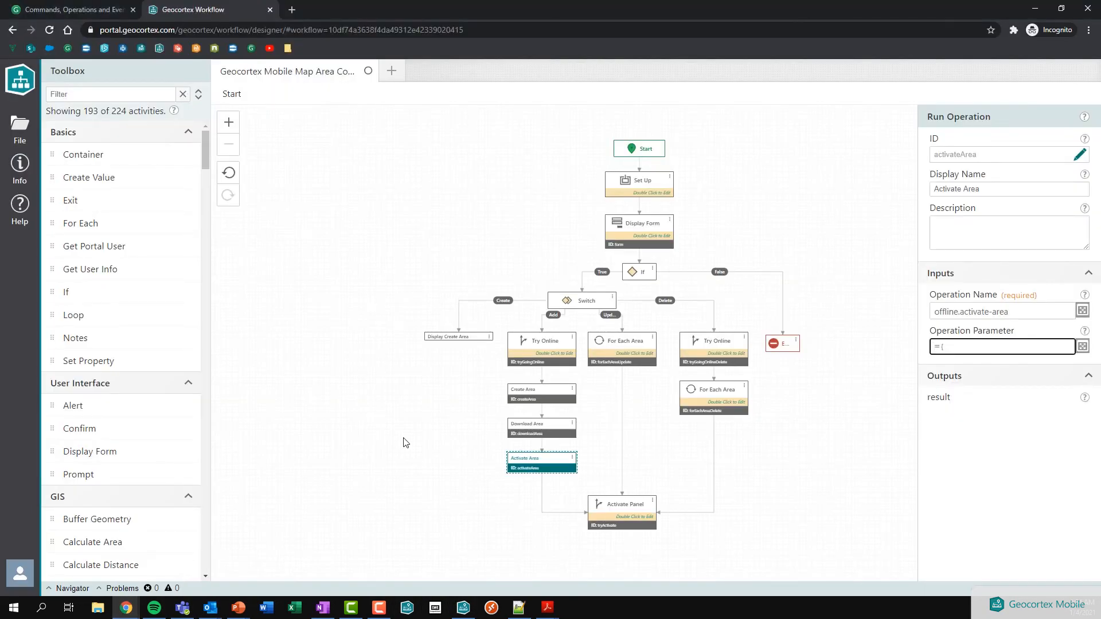
Step: Open the Set Up container and inspect its Get Areas operation
left_click(405, 442)
left_click(631, 346)
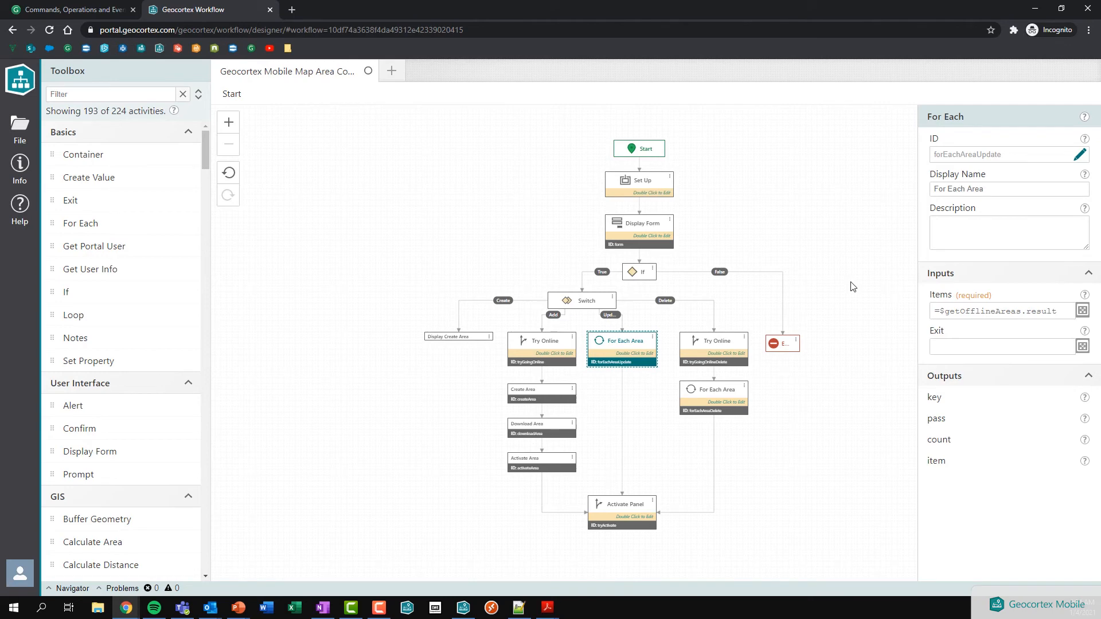
double_click(648, 188)
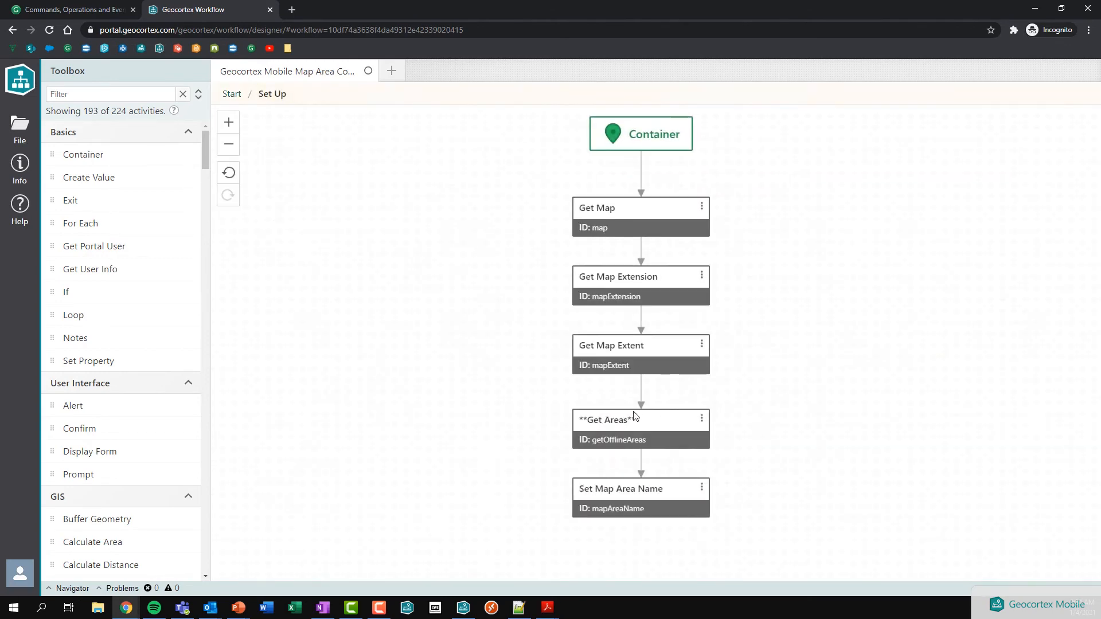
left_click(630, 437)
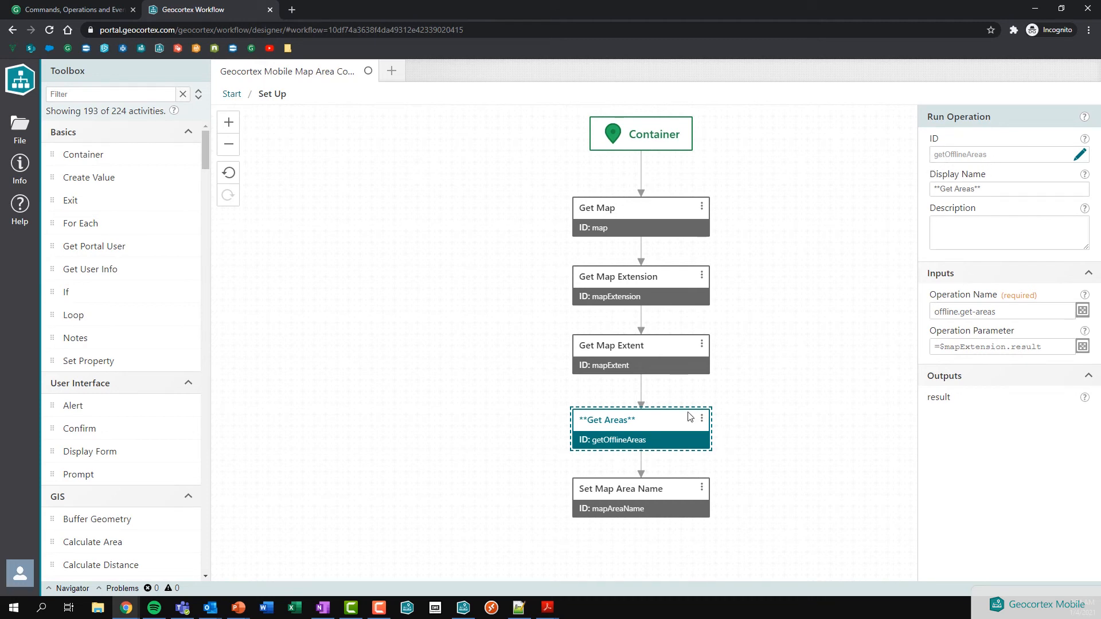
Step: Return to Start and open the update branch's For Each Area loop
left_click(231, 93)
left_click(625, 359)
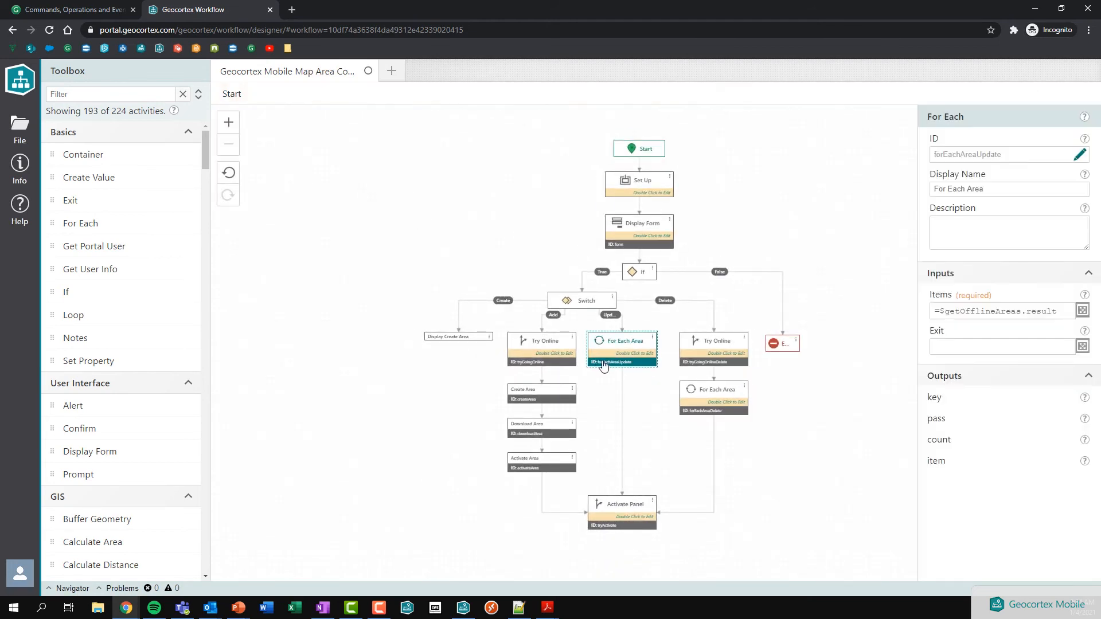
double_click(625, 350)
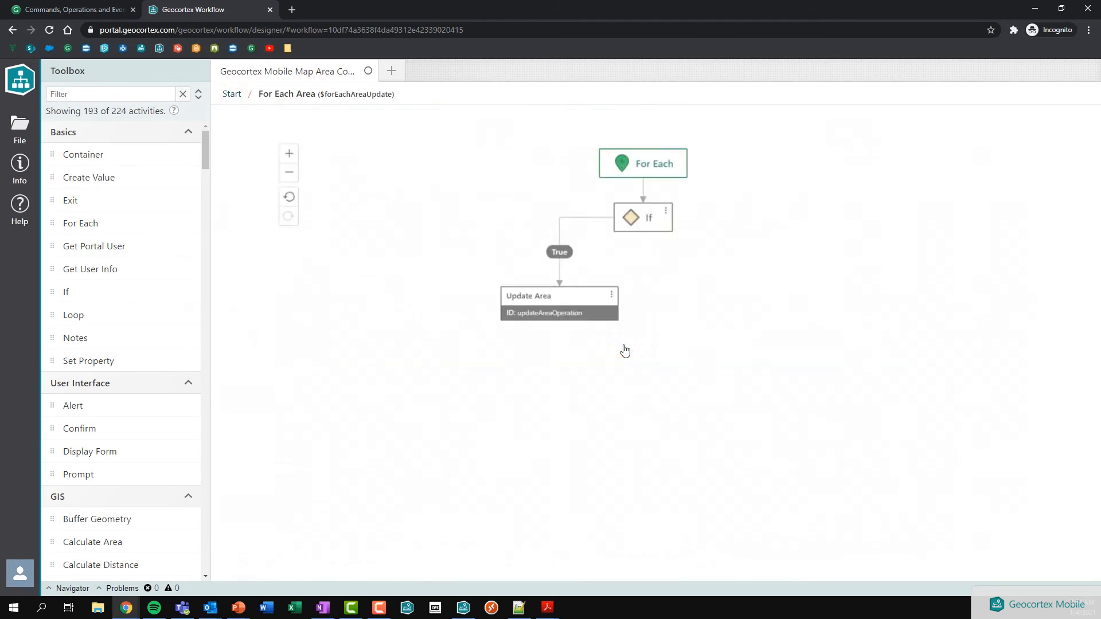
Step: Review the loop's If condition comparing the area title to $mapAreaName.result, keeping it unchanged
left_click(635, 196)
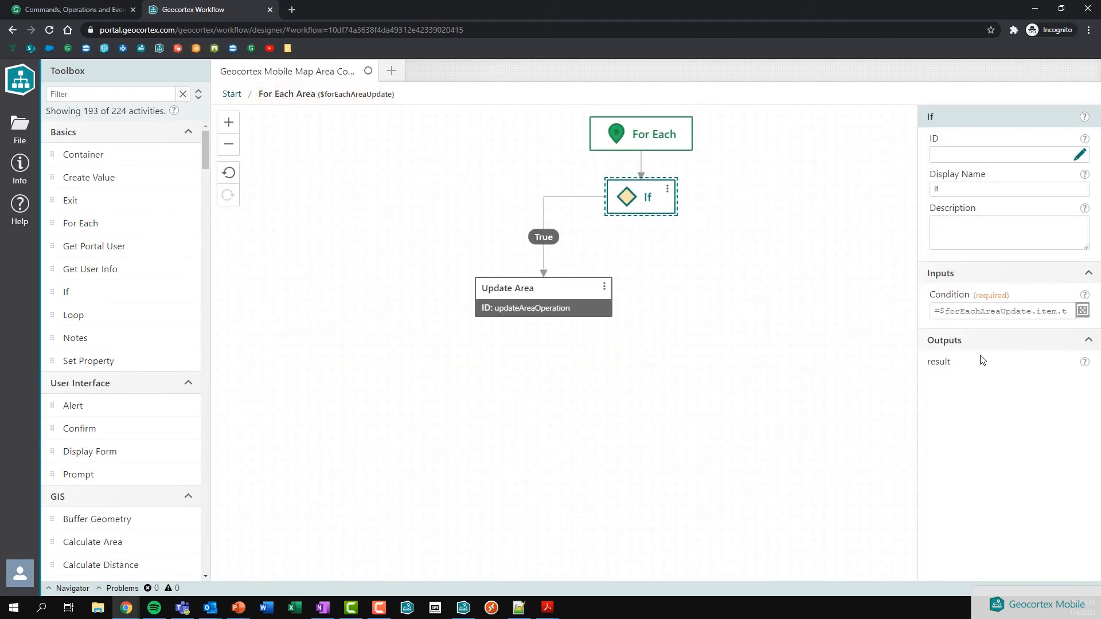
left_click(1082, 310)
left_click(274, 171)
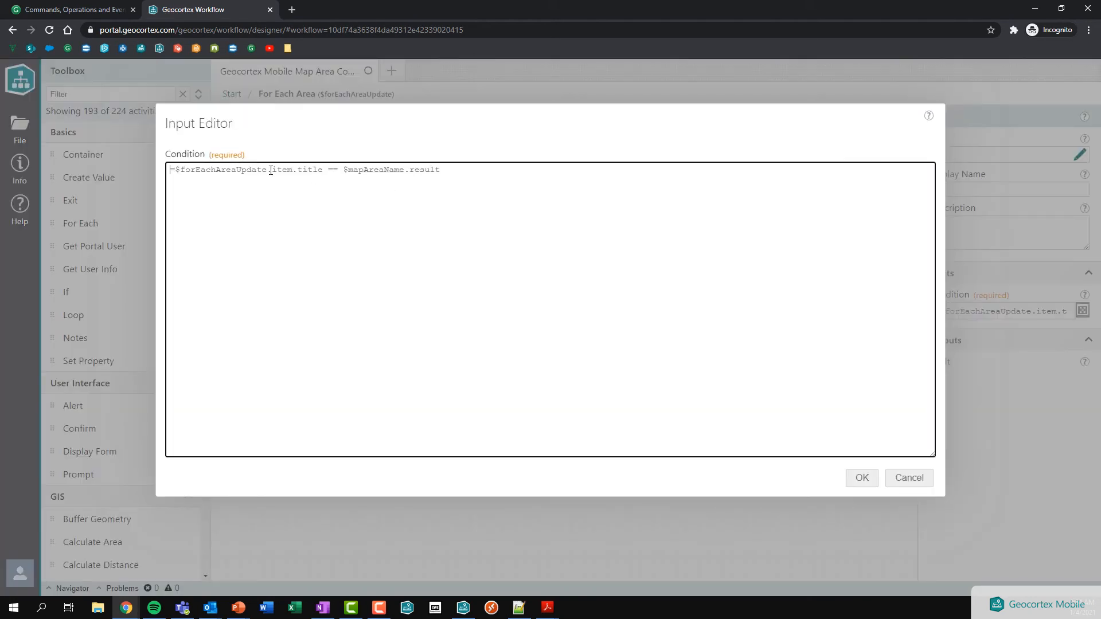
left_click(323, 172)
left_click_drag(344, 170, 467, 171)
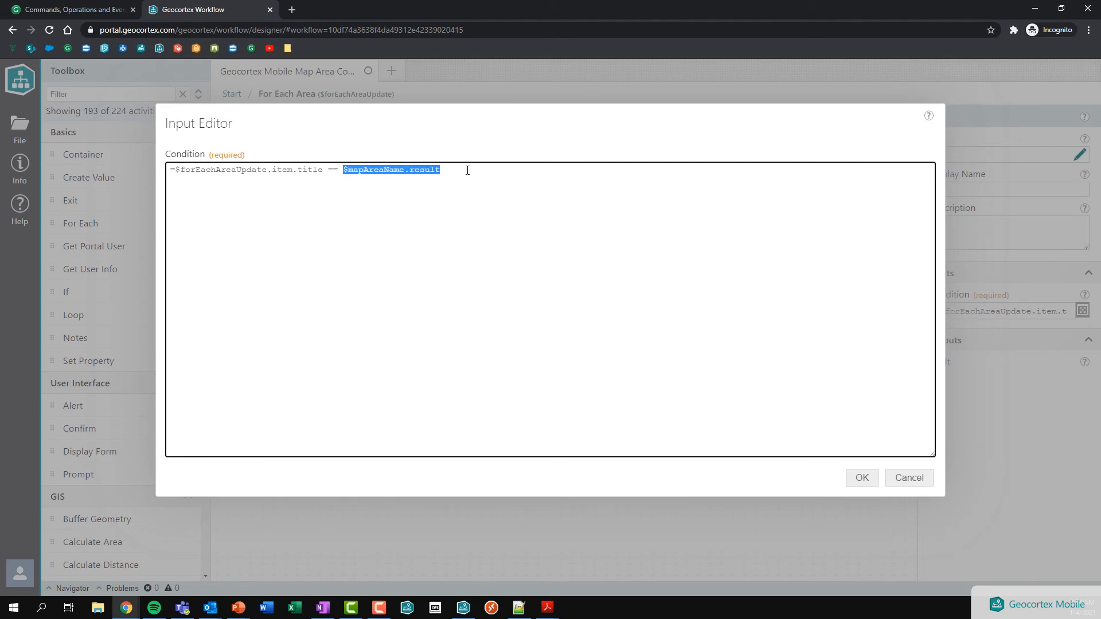
left_click(854, 481)
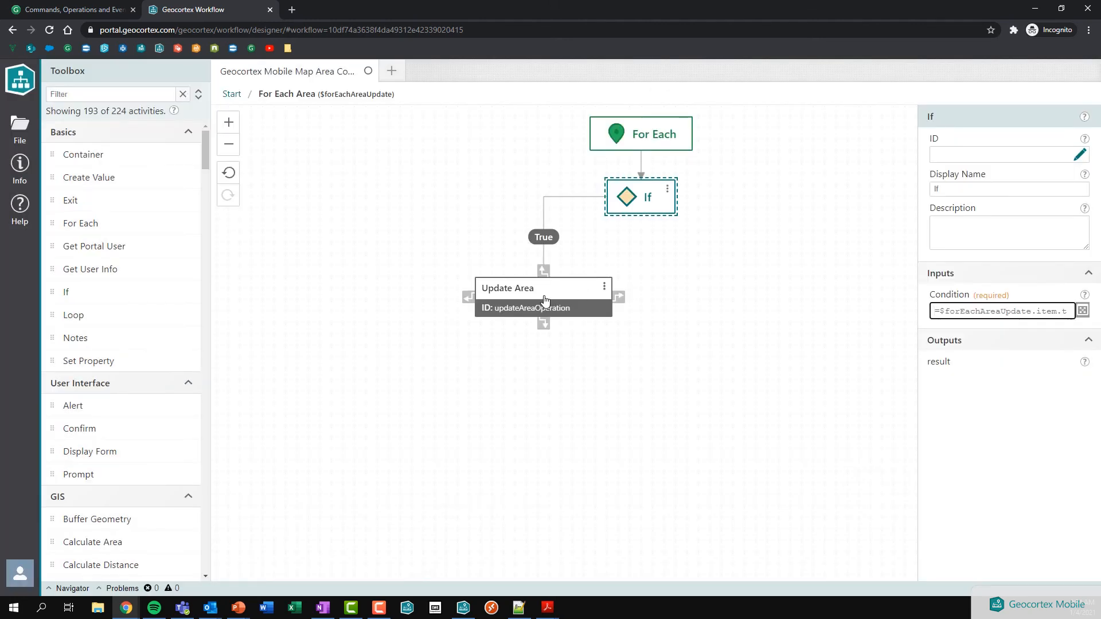
Step: Check Update Area's parameter ($forEachAreaUpdate.item as offlineArea, $mapExtension.result), then return to Start
left_click(545, 302)
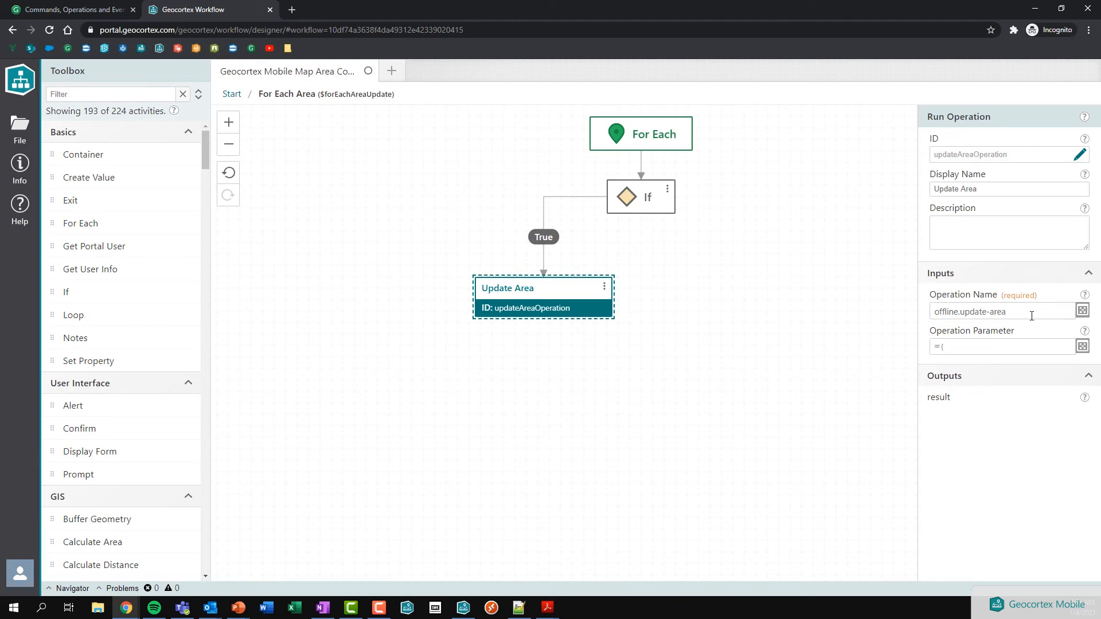
left_click(1082, 346)
left_click_drag(258, 181, 375, 183)
left_click(375, 183)
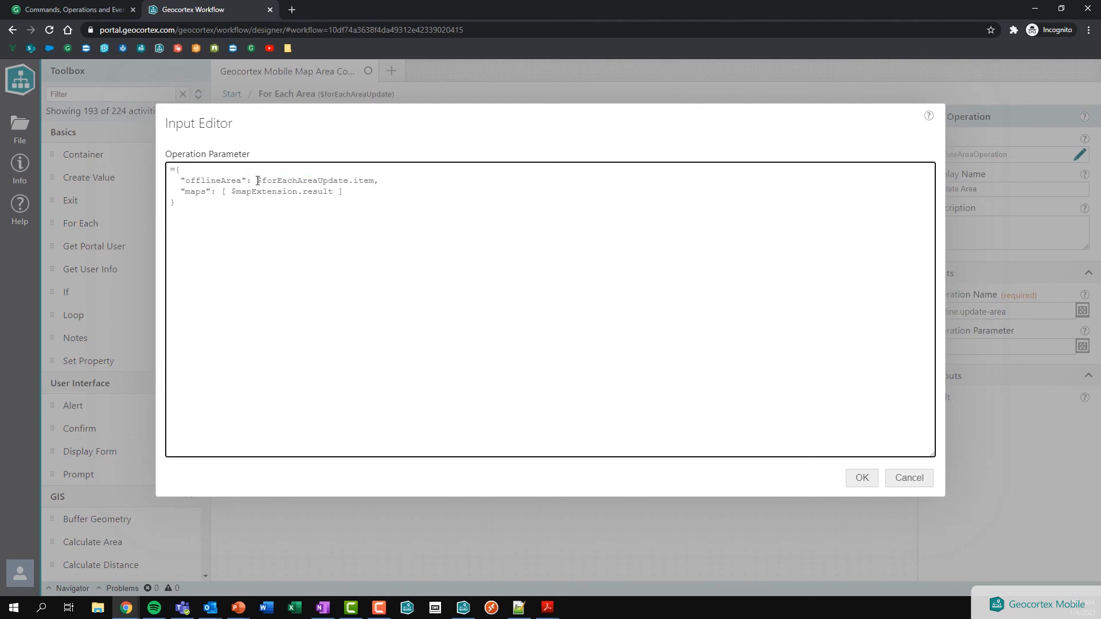
left_click_drag(264, 181, 375, 182)
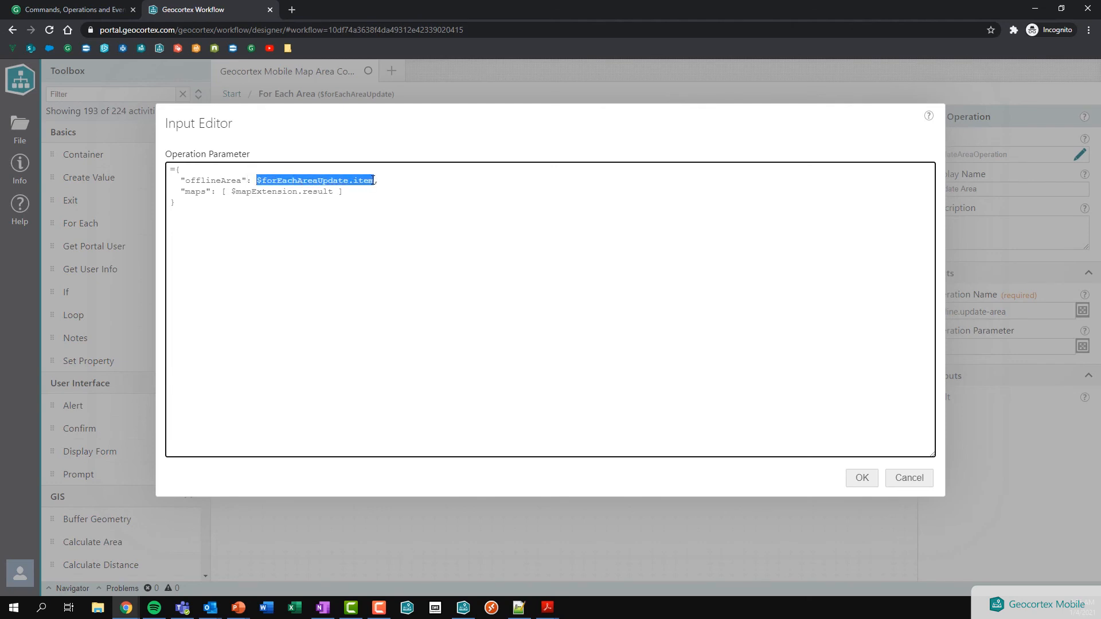
left_click(356, 194)
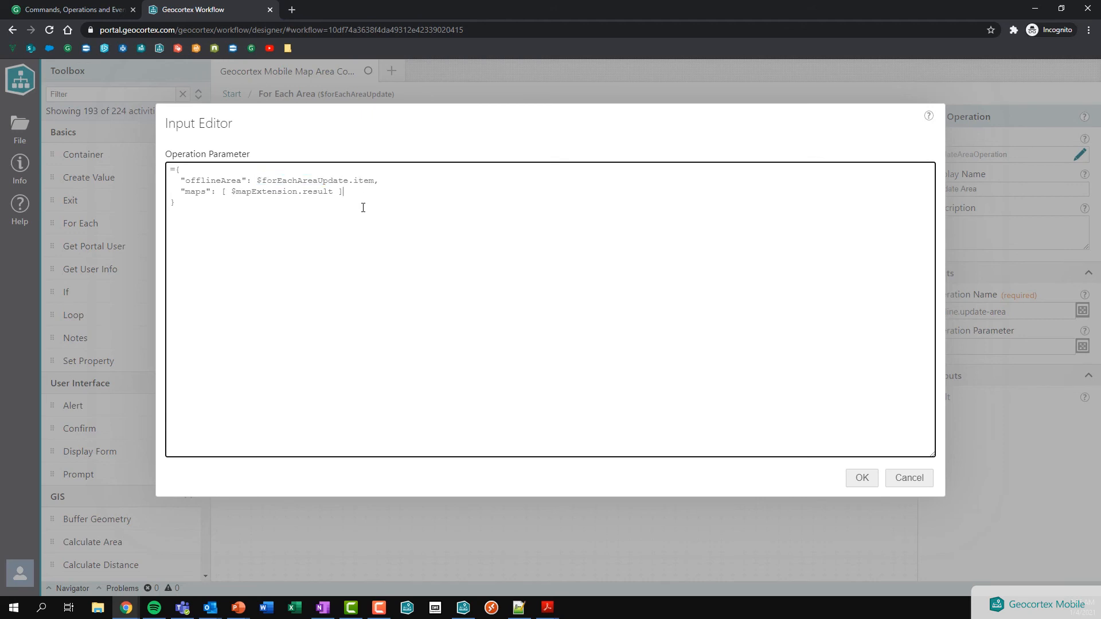
left_click(857, 483)
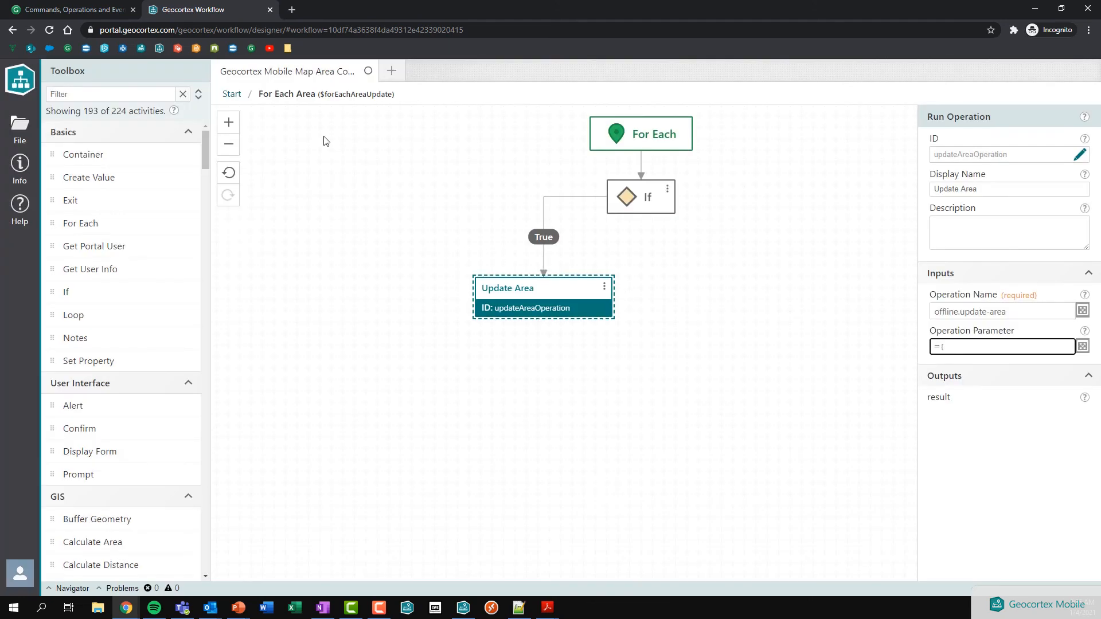
left_click(233, 96)
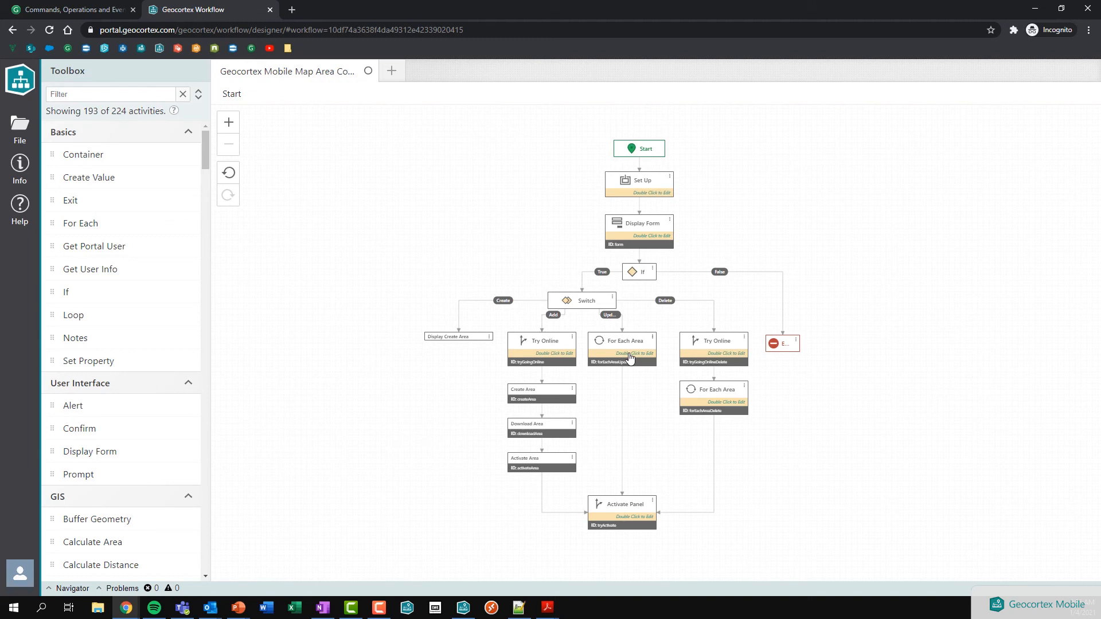
Step: In Geocortex Go, delete the Created_Area offline map area via the Manage Map Areas form
left_click(1037, 9)
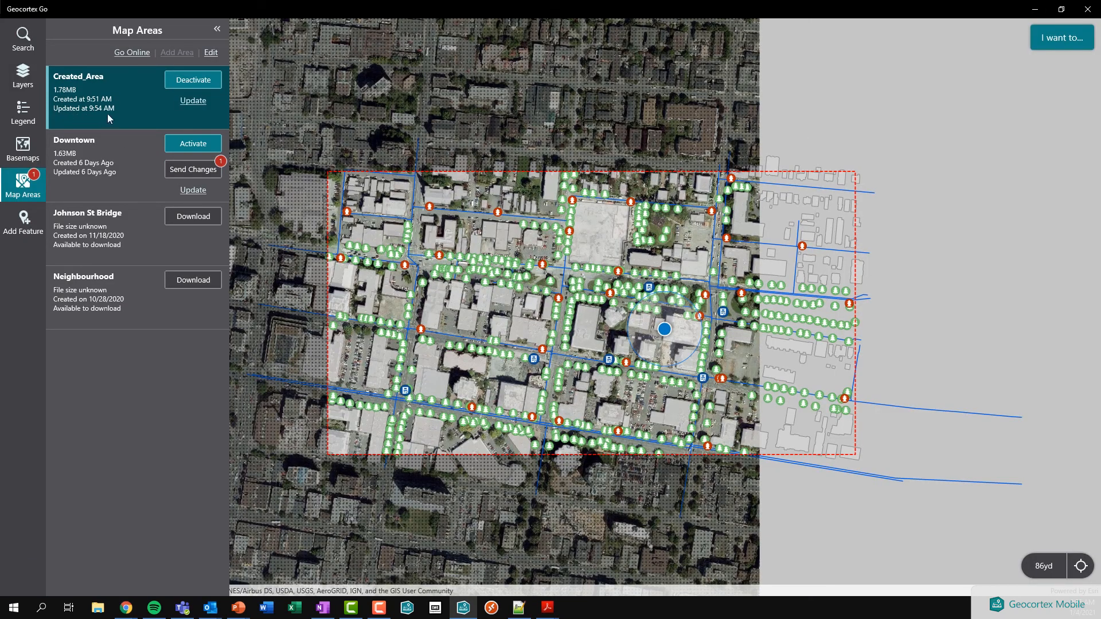
left_click(1055, 40)
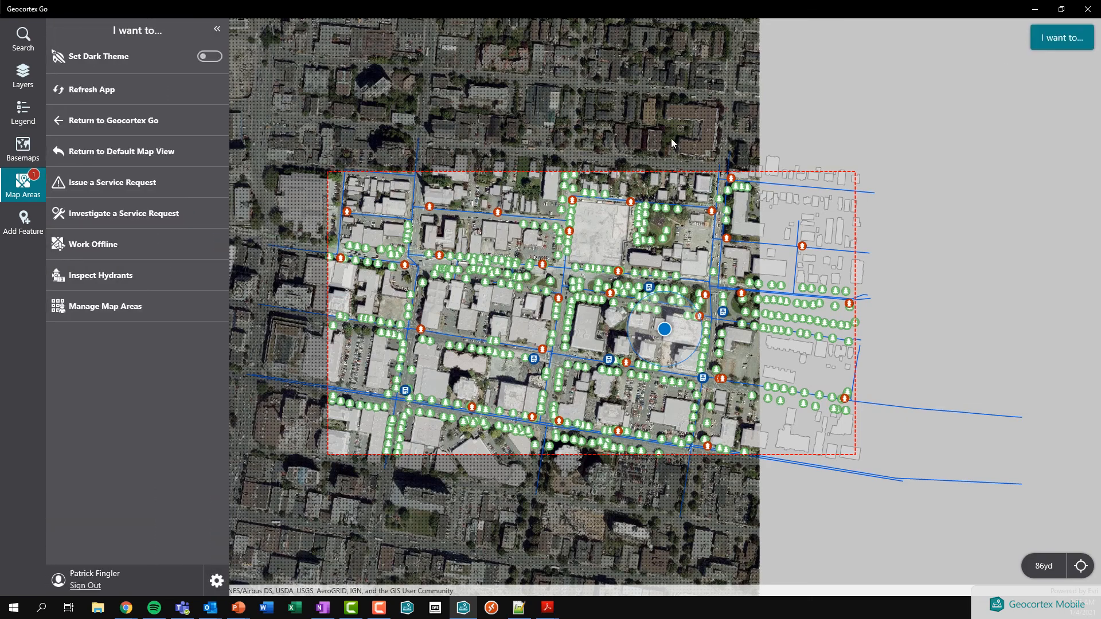
left_click(116, 307)
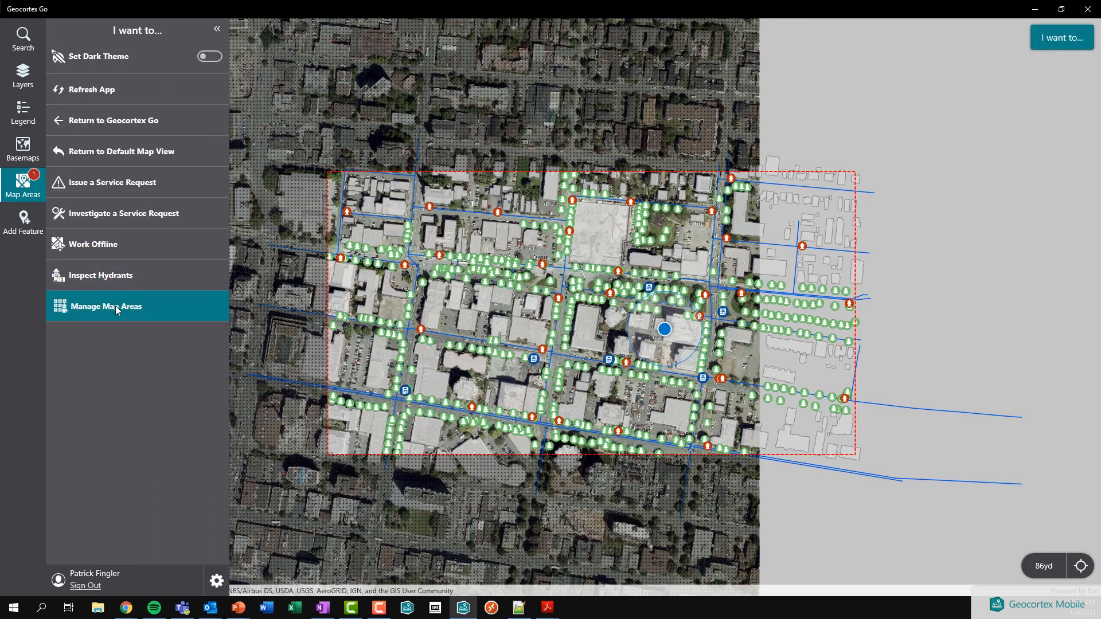
left_click(84, 125)
left_click(99, 153)
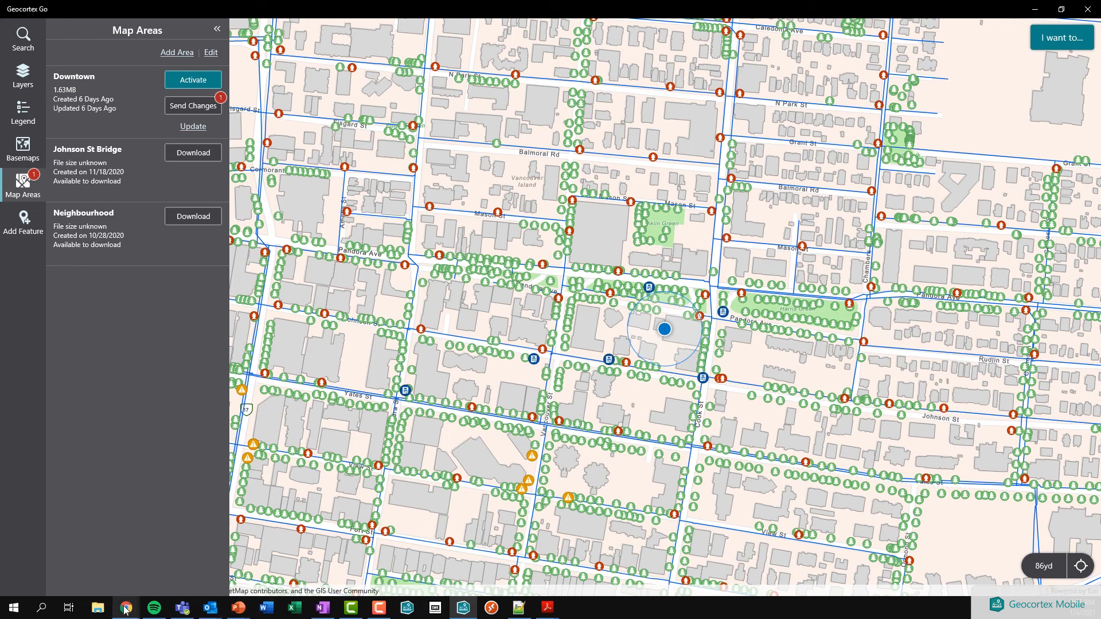
Step: Bring Chrome back and show the Commands, Operations and Events reference
mouse_move(126, 607)
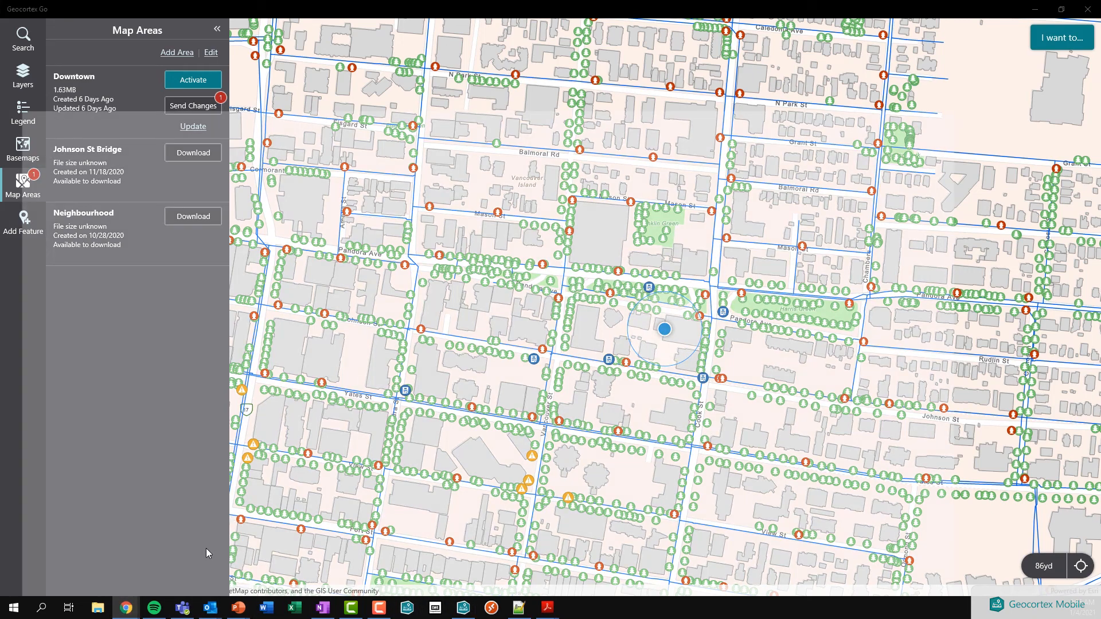
left_click(205, 548)
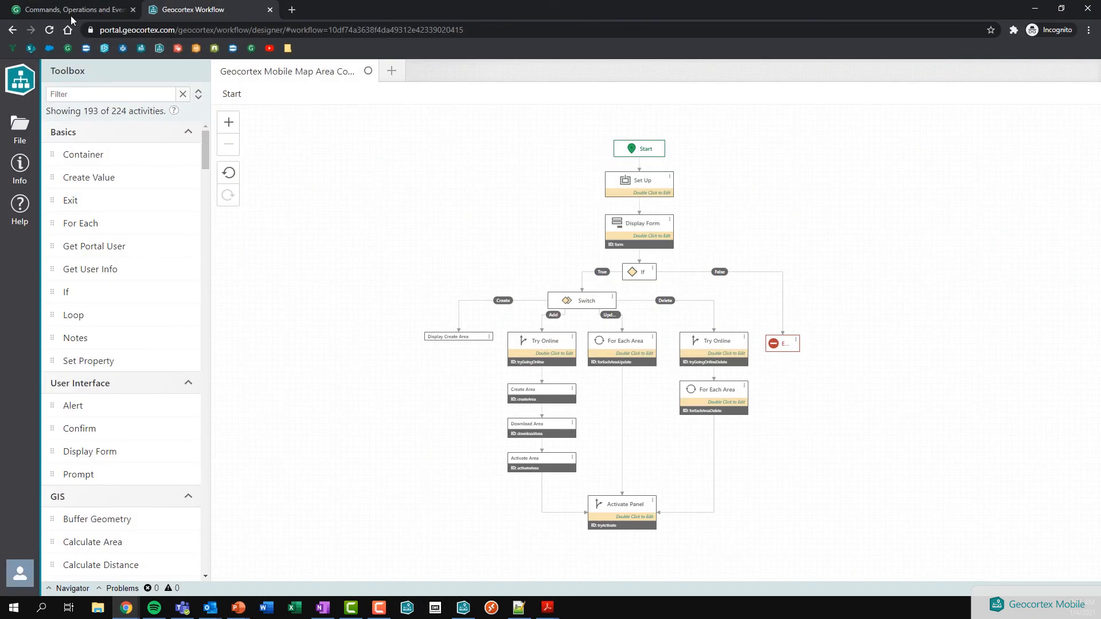
left_click(71, 12)
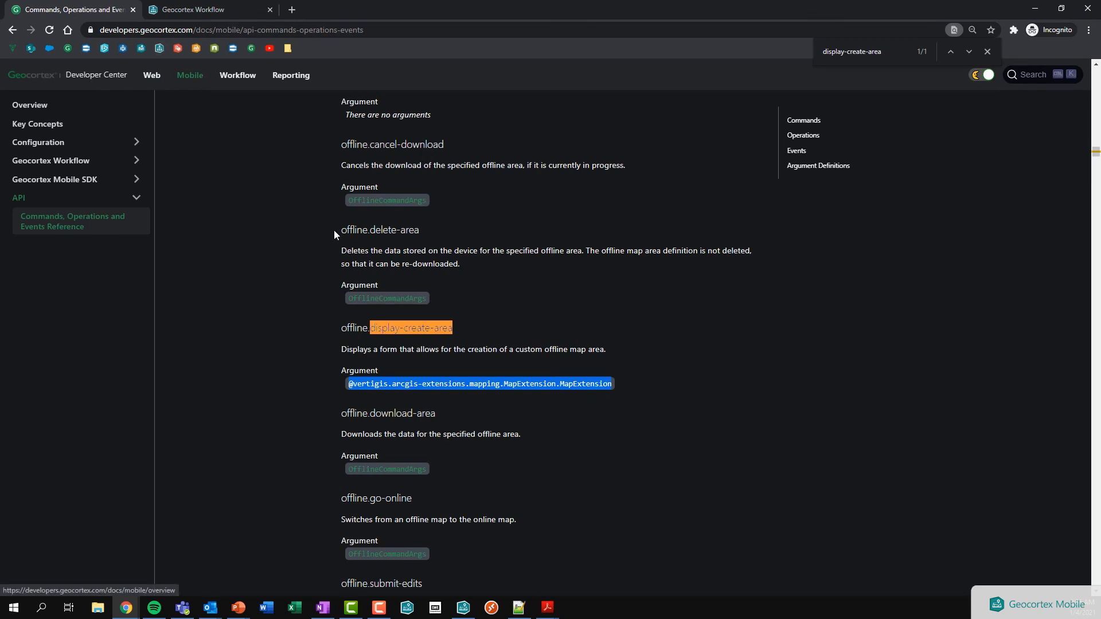